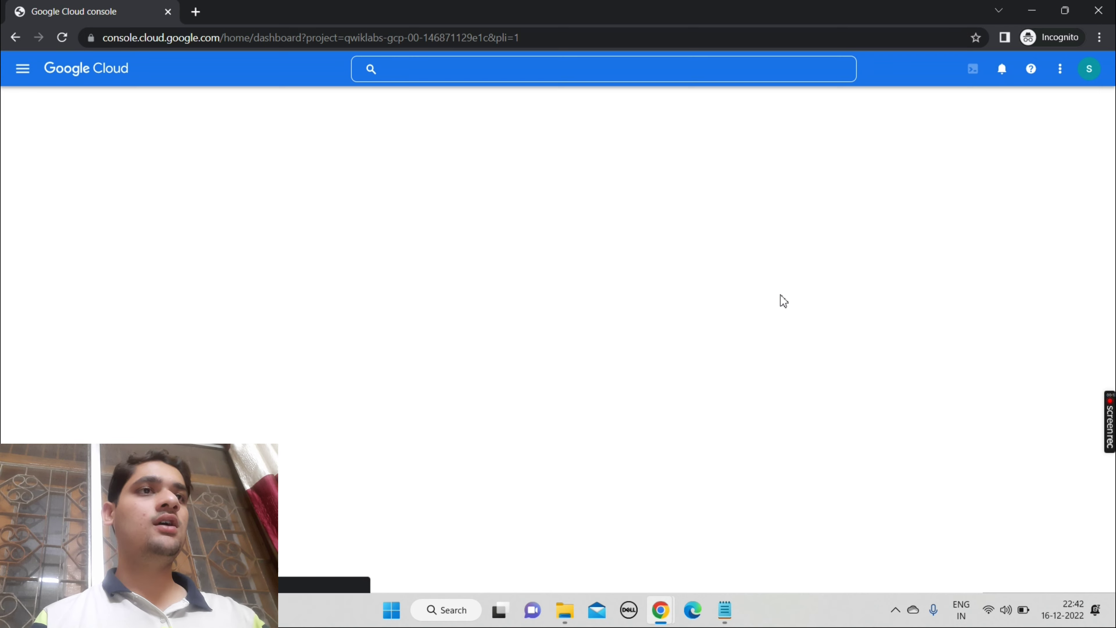
# Step: Open a second copy of the project's Google Cloud console dashboard in a new browser tab
pyautogui.click(558, 39)
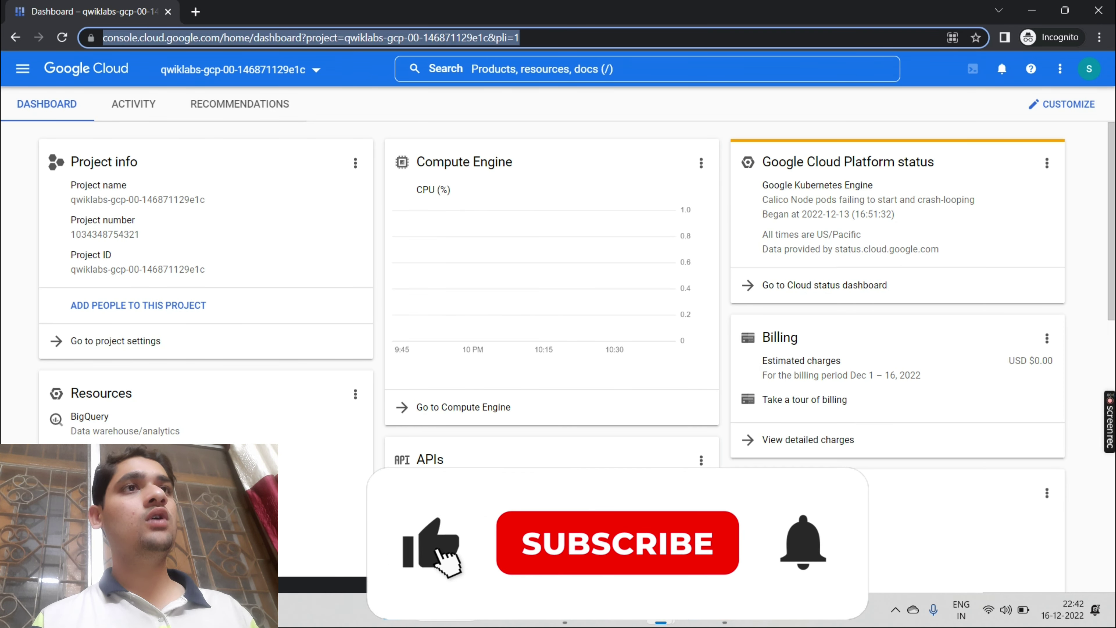
pyautogui.hotkey('ctrl', 'c')
pyautogui.hotkey('ctrl', 't')
pyautogui.hotkey('ctrl', 'v')
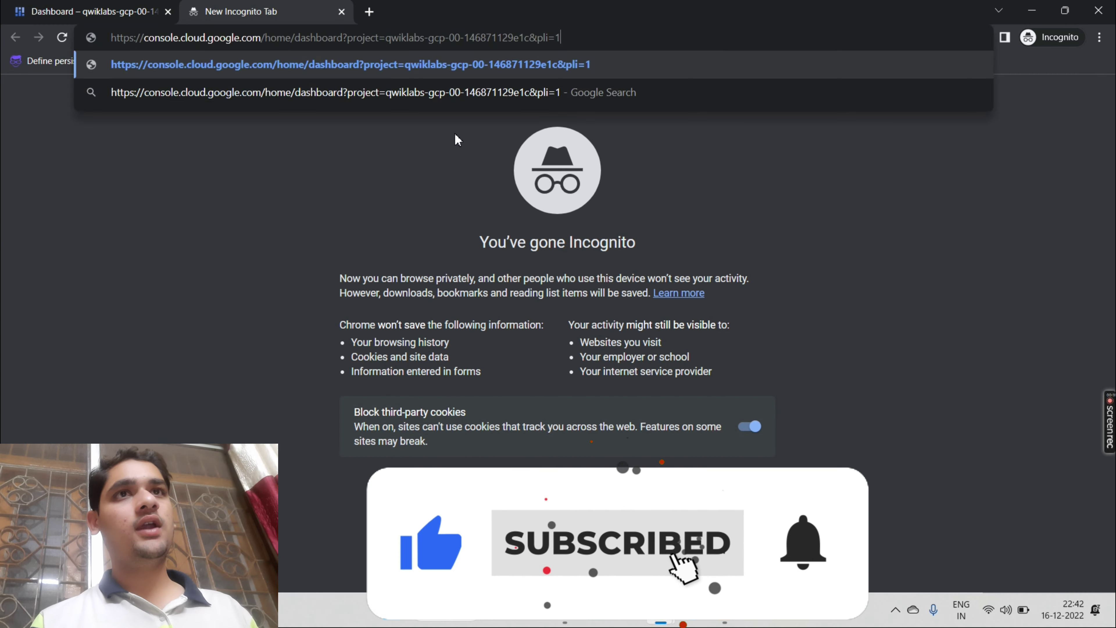
pyautogui.press('Return')
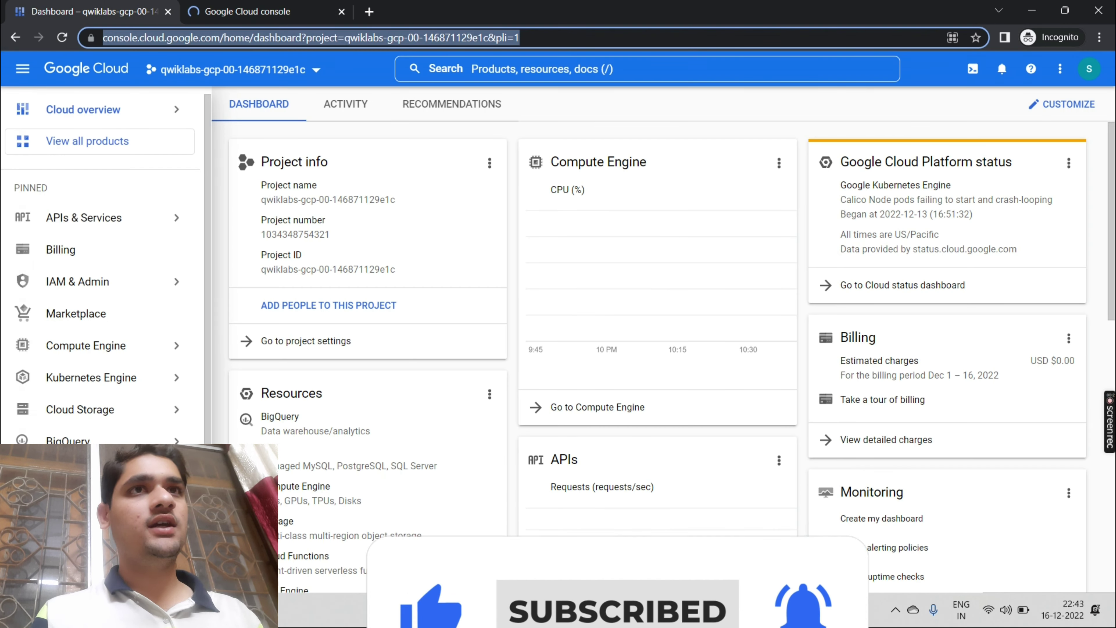
# Step: Open BigQuery from the pinned products in the original console tab
pyautogui.moveTo(107, 425)
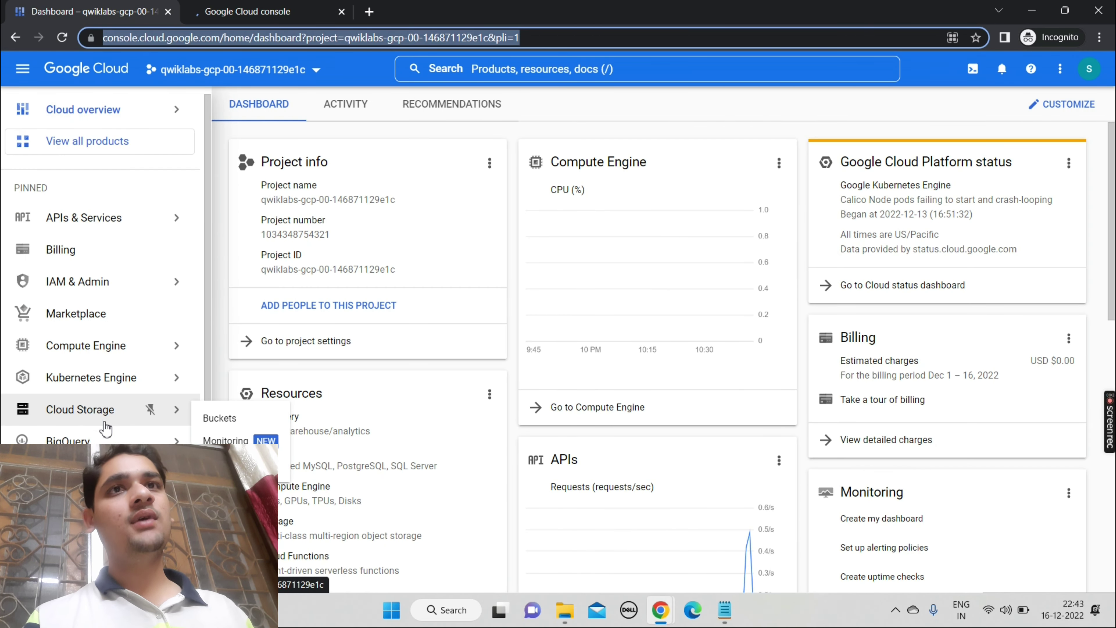
pyautogui.scroll(-2, 101, 218)
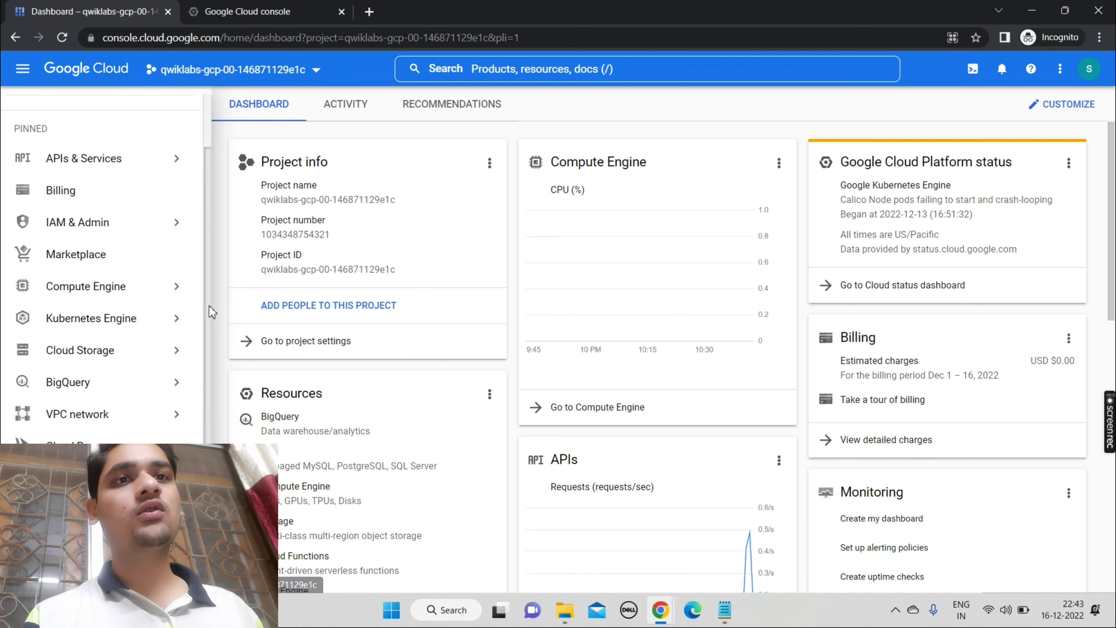
pyautogui.moveTo(122, 387)
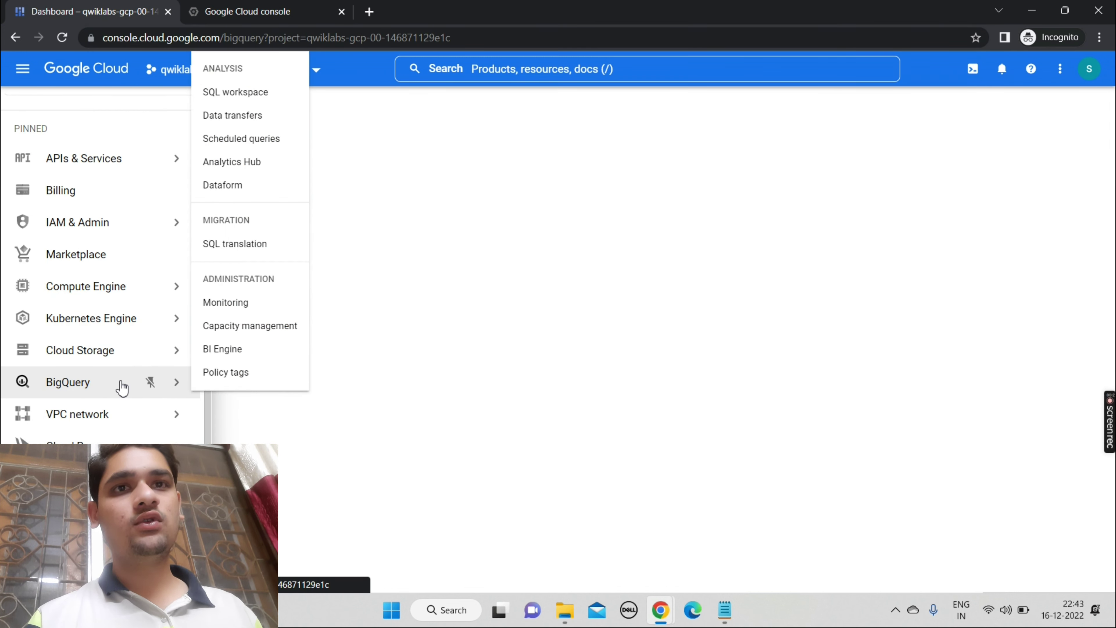
# Step: In the second console tab, search for "cloud func" and open Cloud Functions
pyautogui.click(250, 12)
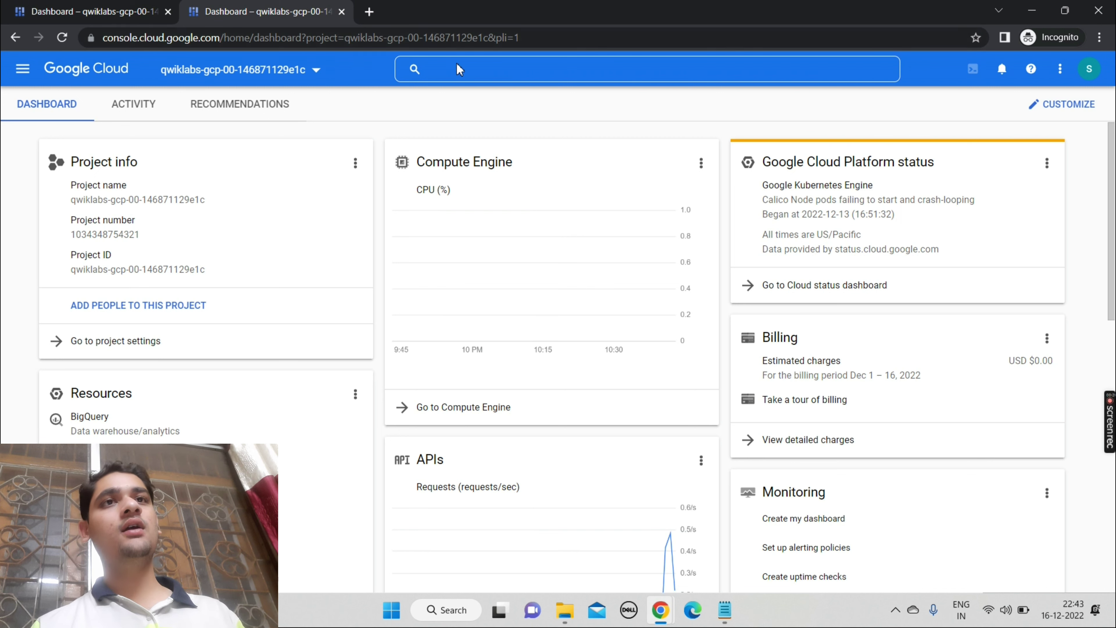
pyautogui.write('cloud func')
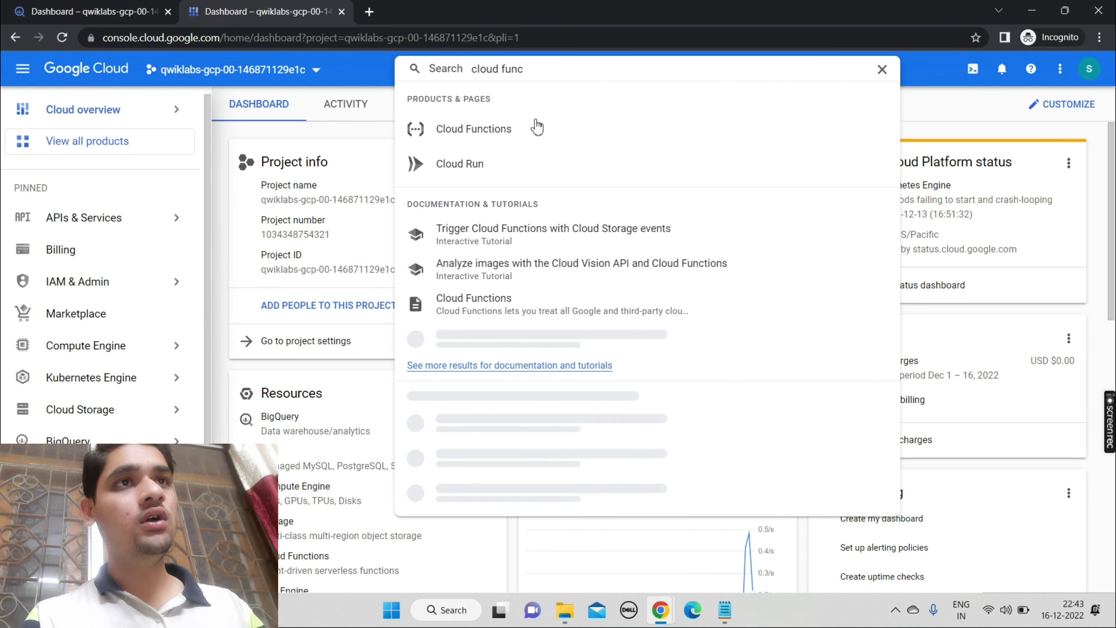
pyautogui.click(485, 130)
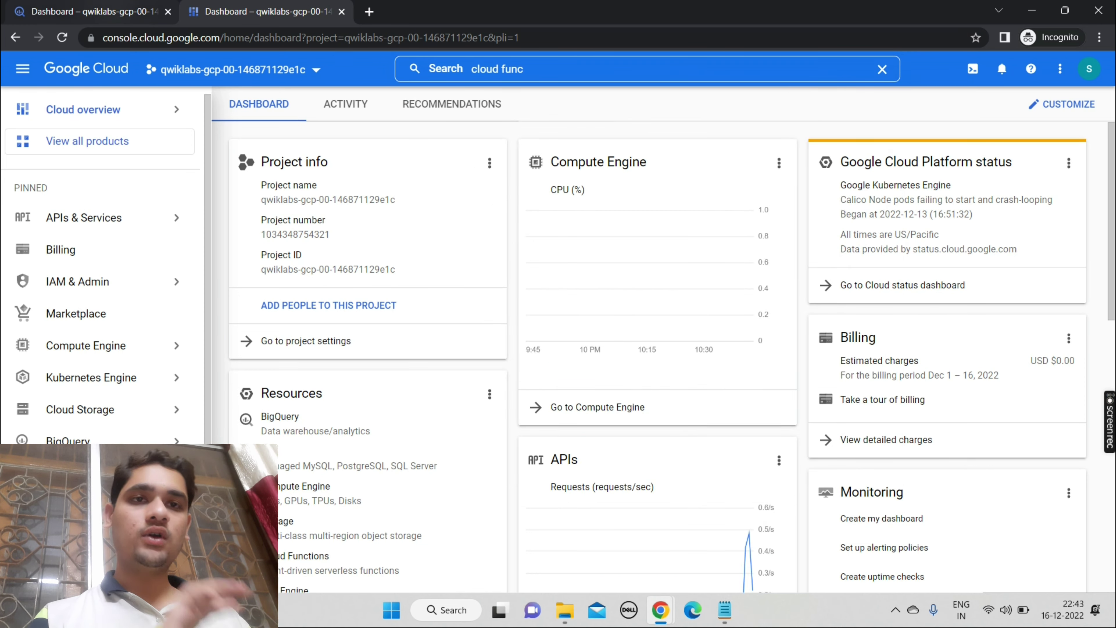
# Step: Back in BigQuery, dismiss the welcome dialog and start adding an external data source of type BigLake and remote functions (Cloud Resource)
pyautogui.click(92, 11)
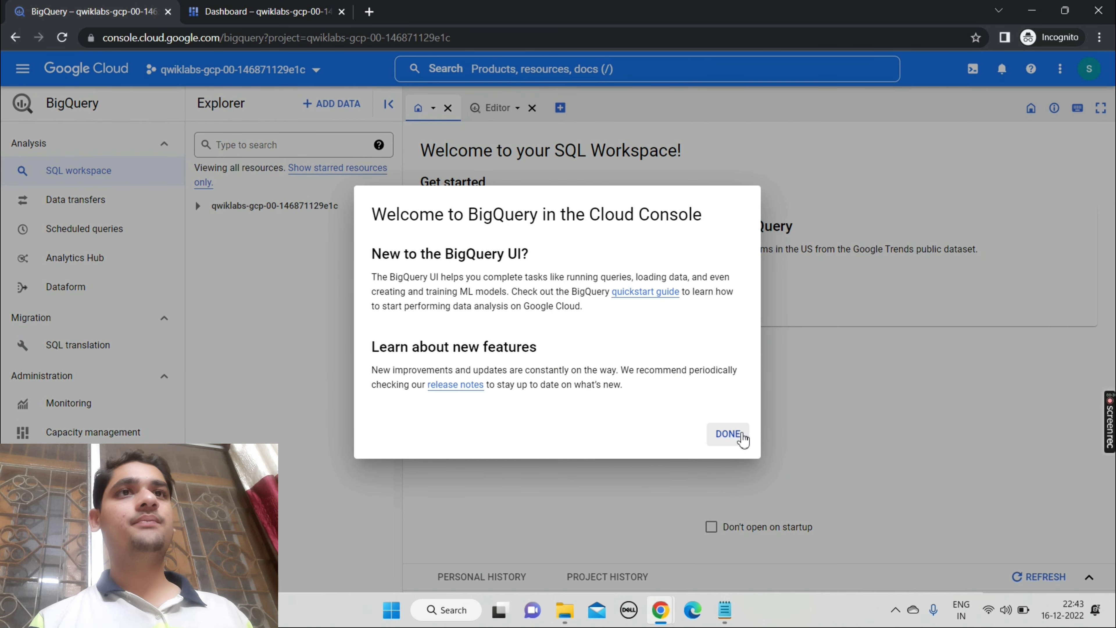
pyautogui.click(740, 435)
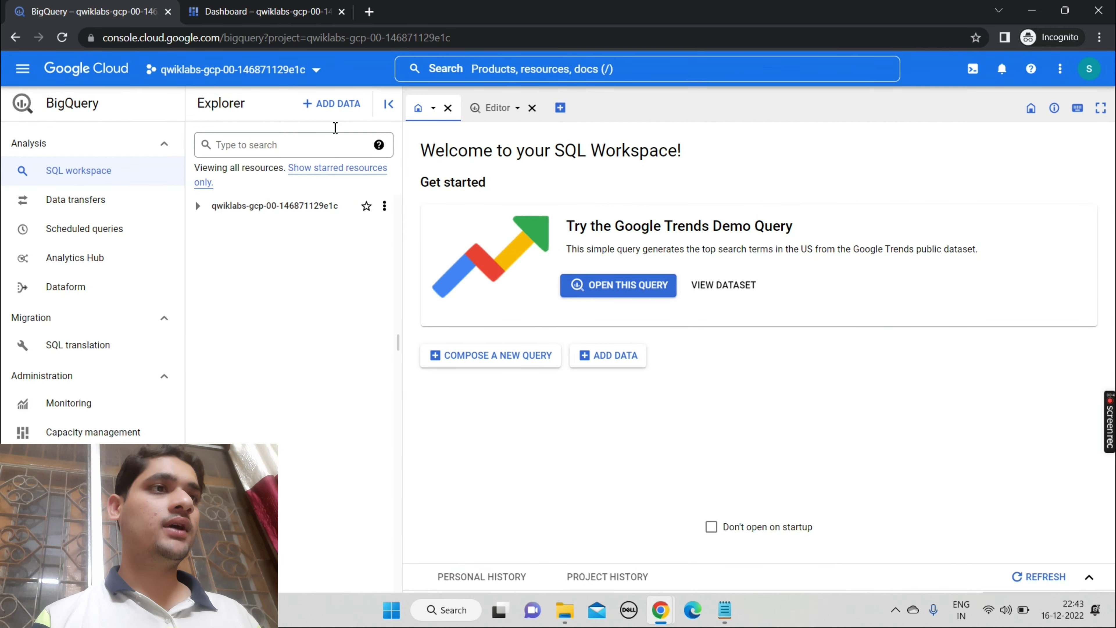
pyautogui.click(328, 104)
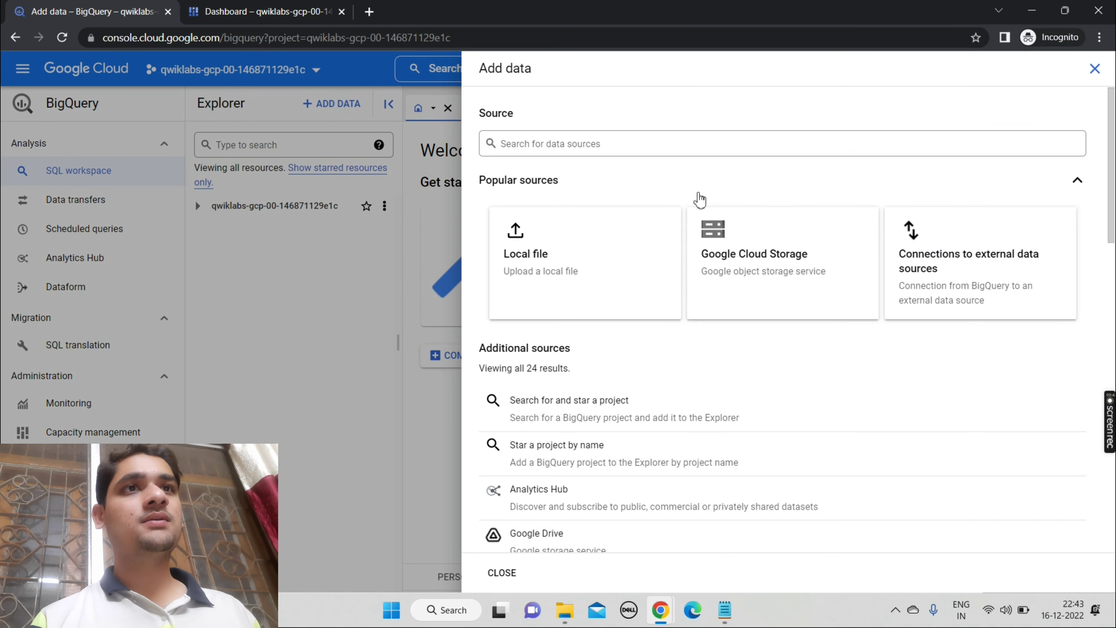
pyautogui.click(968, 273)
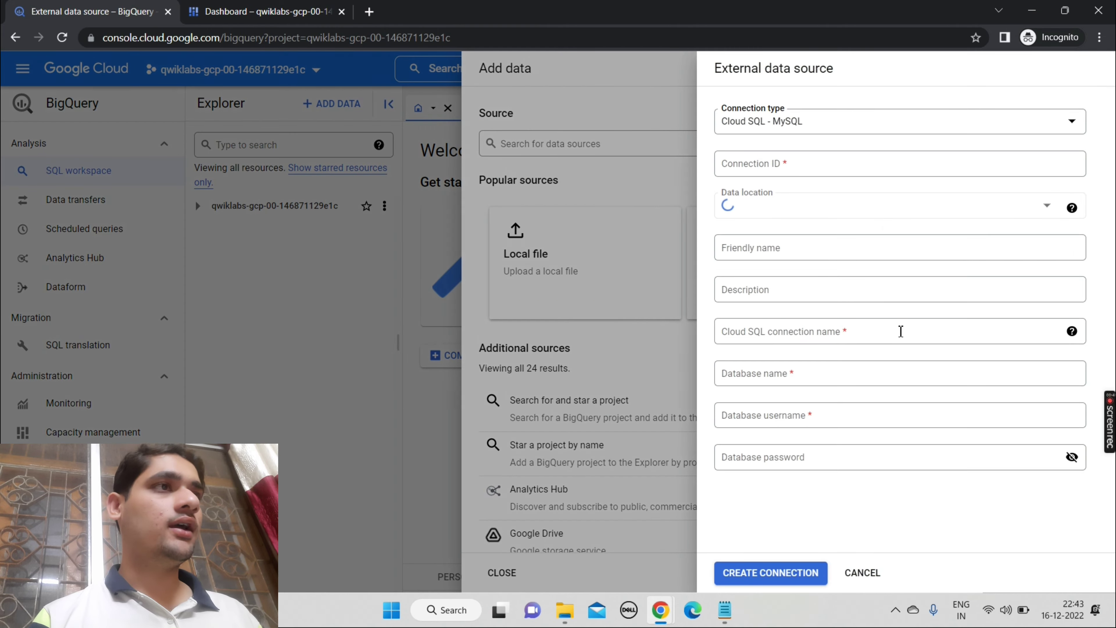
pyautogui.click(793, 132)
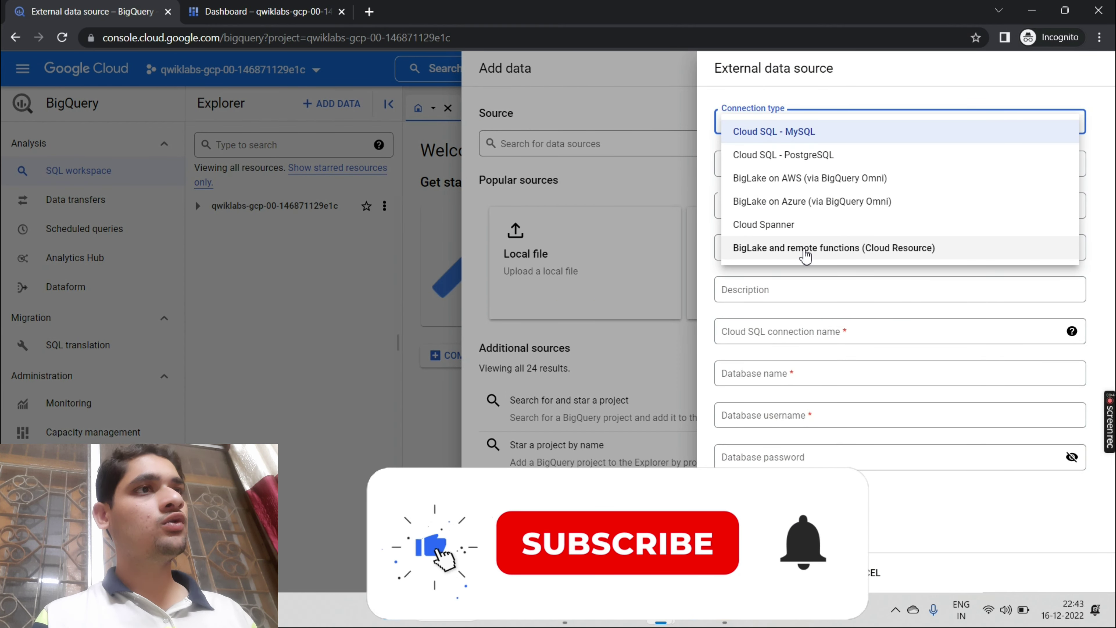
pyautogui.click(805, 248)
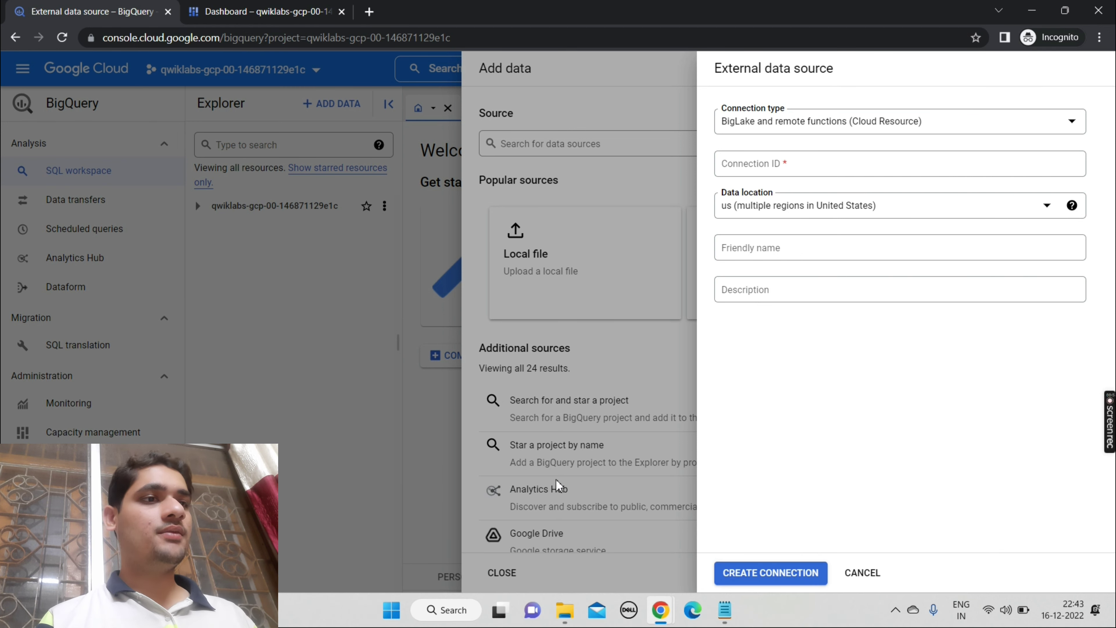
# Step: Copy the connection name my-connection from Task 1 on the Google Clout lab page
pyautogui.hotkey('ctrl', 'a')
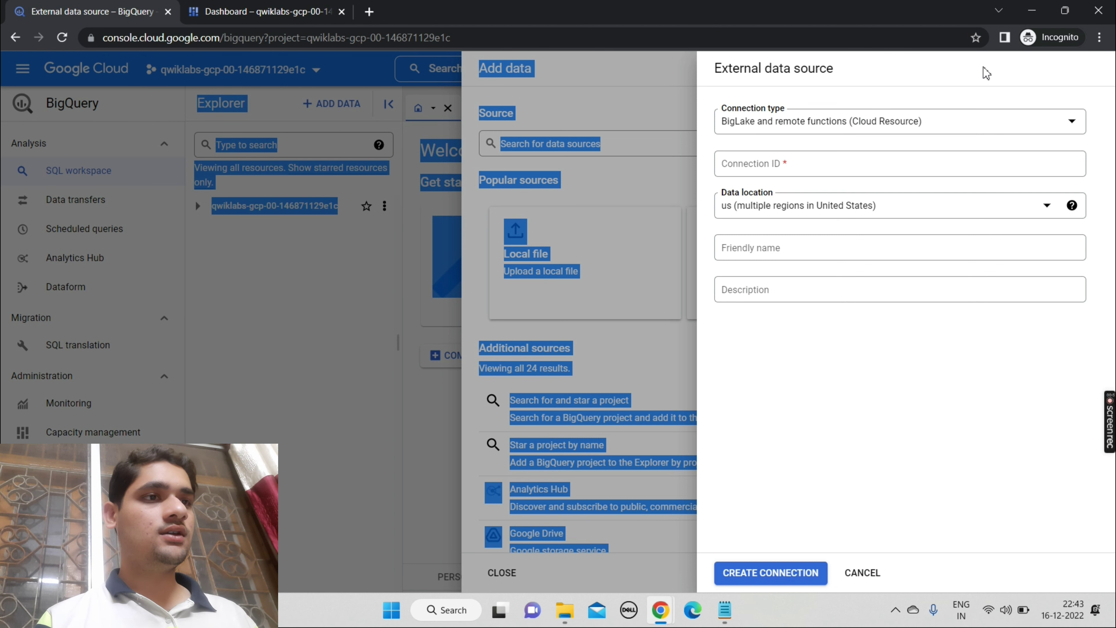
pyautogui.click(1031, 10)
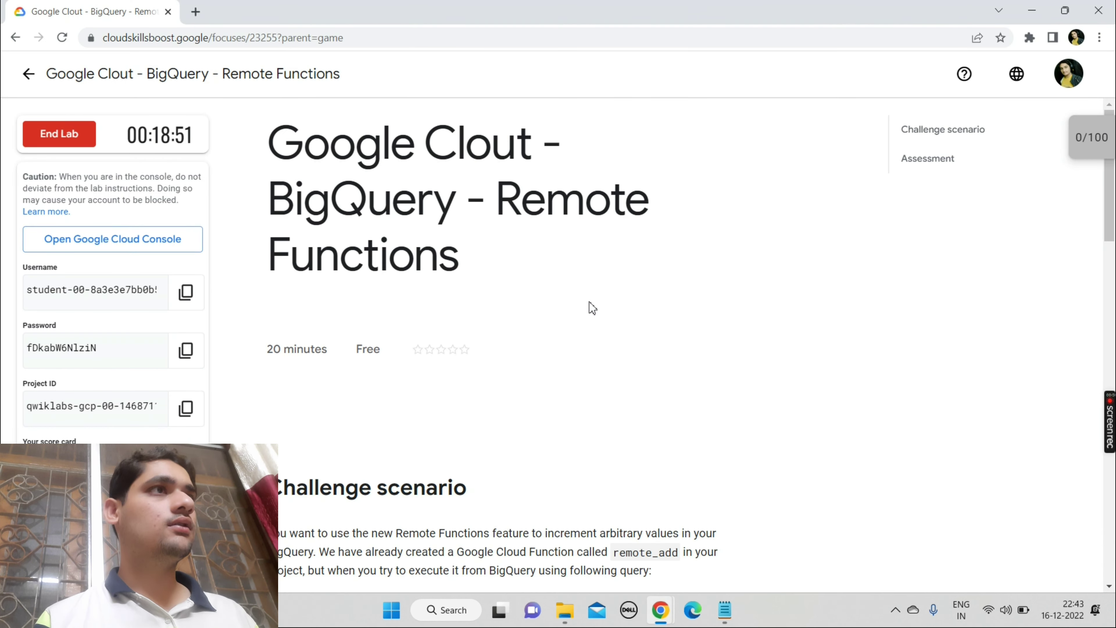
pyautogui.scroll(-15, 592, 307)
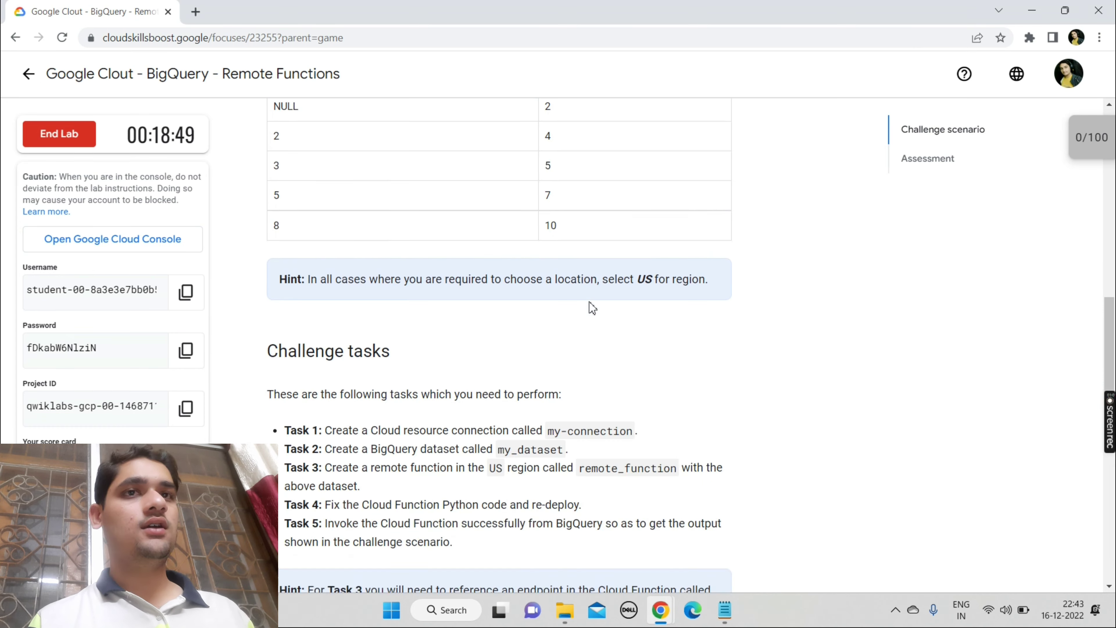
pyautogui.scroll(-6, 591, 305)
pyautogui.scroll(2, 589, 302)
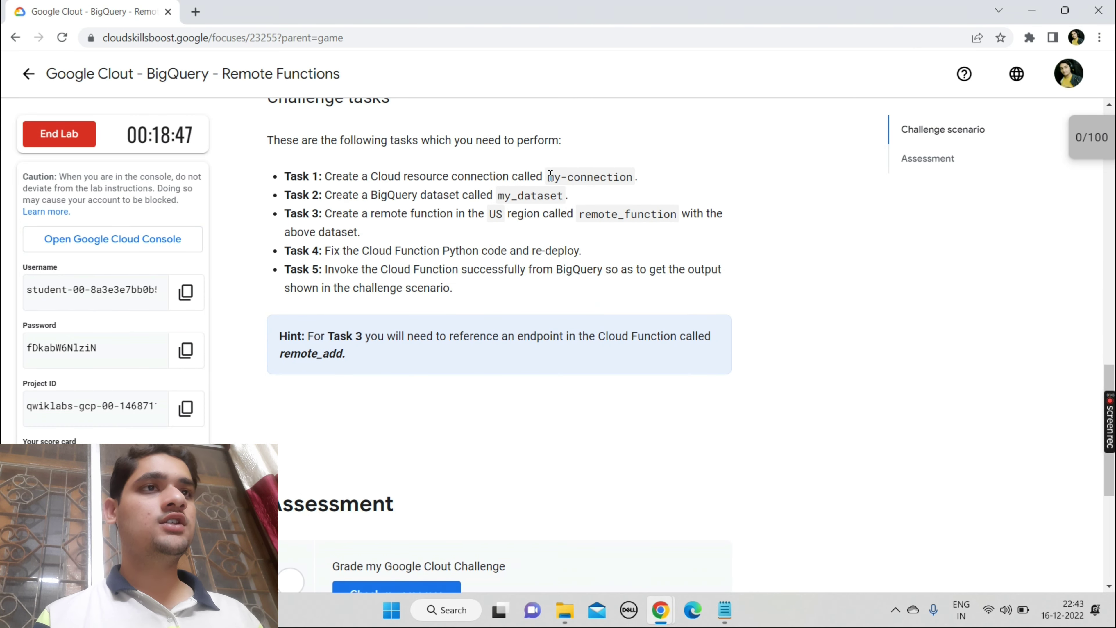
pyautogui.moveTo(550, 174); pyautogui.dragTo(637, 184)
pyautogui.hotkey('ctrl', 'c')
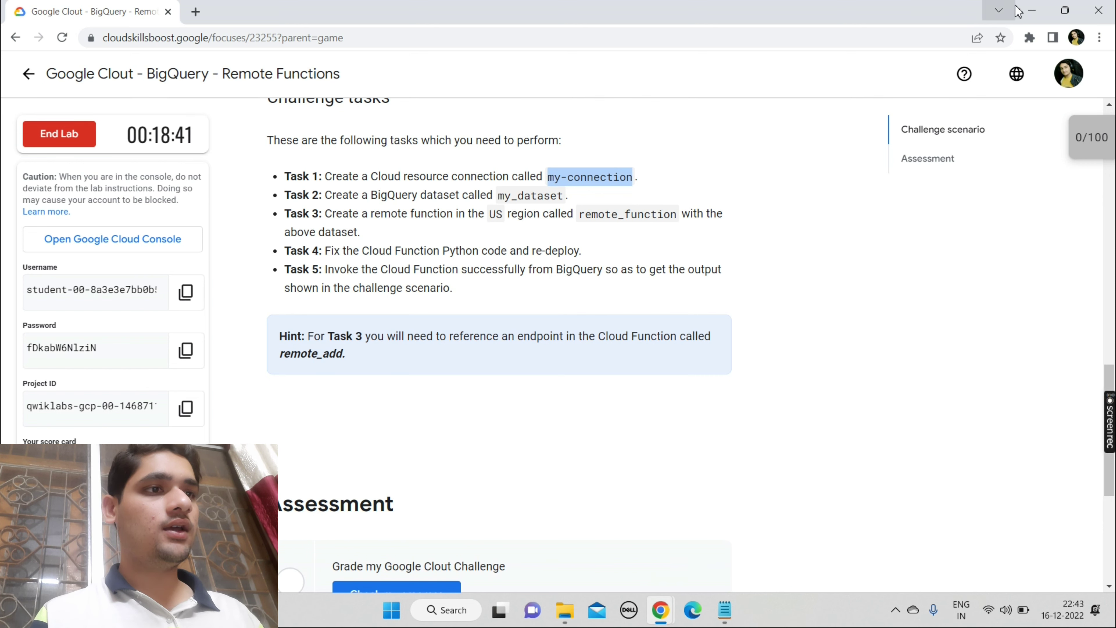
# Step: Return to the BigQuery external data source form, enter my-connection as the connection ID, and create the connection
pyautogui.click(1026, 11)
pyautogui.click(1028, 11)
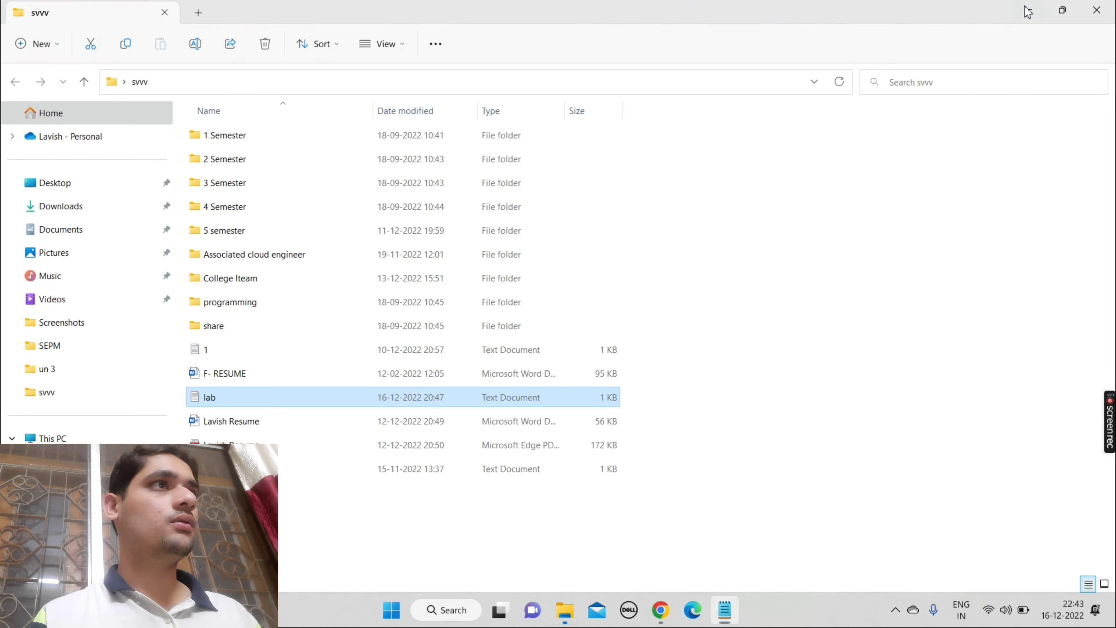
pyautogui.click(1026, 11)
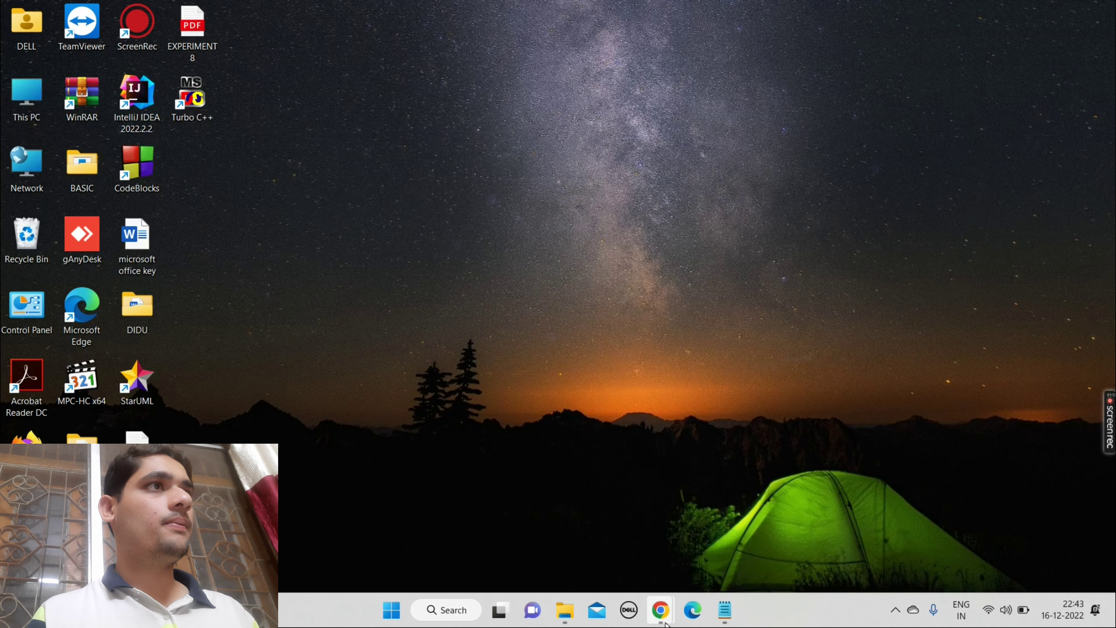
pyautogui.moveTo(660, 610)
pyautogui.click(742, 532)
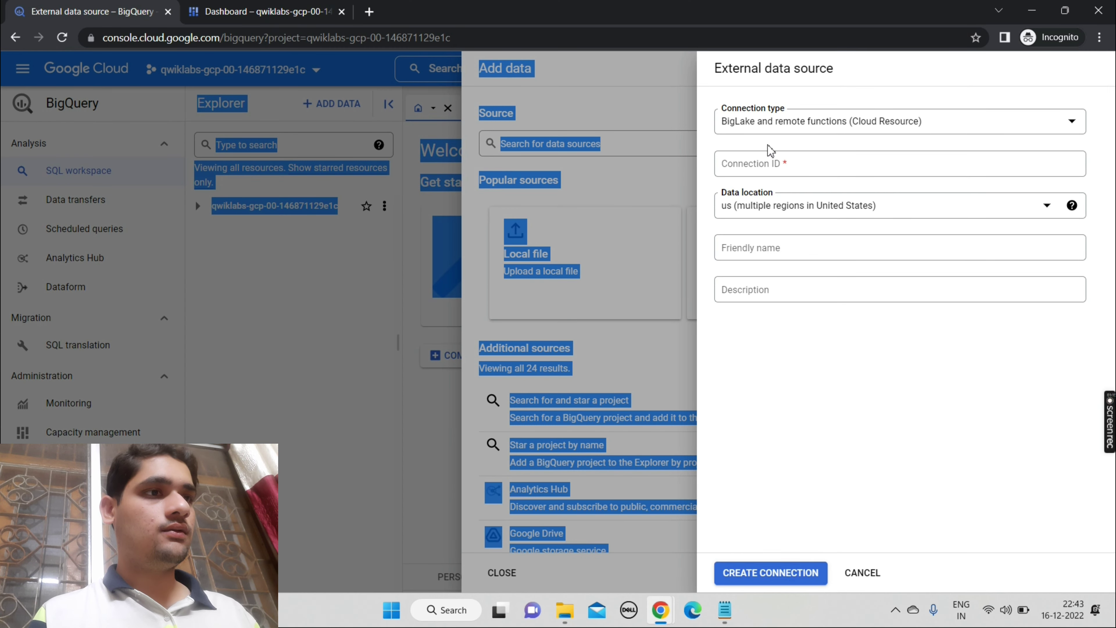
pyautogui.click(770, 165)
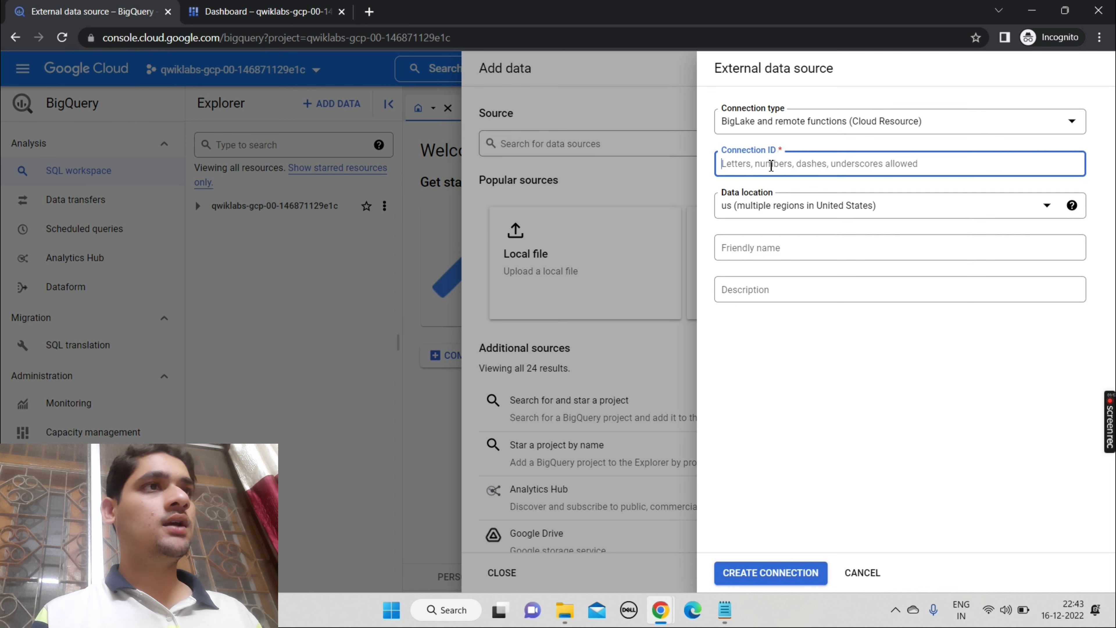
pyautogui.hotkey('ctrl', 'v')
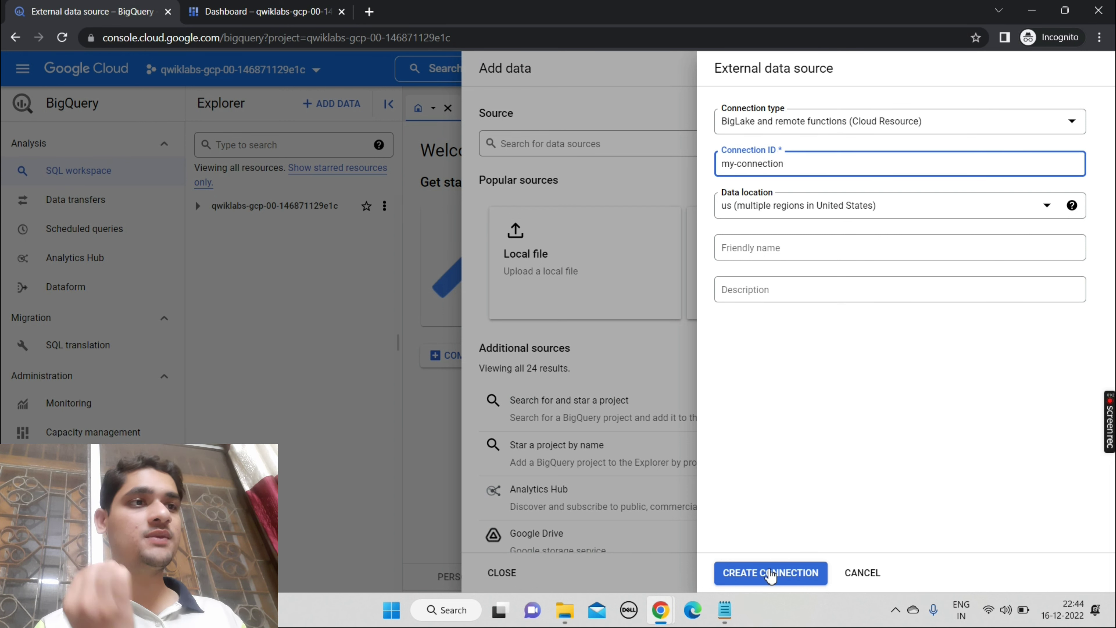
pyautogui.click(771, 574)
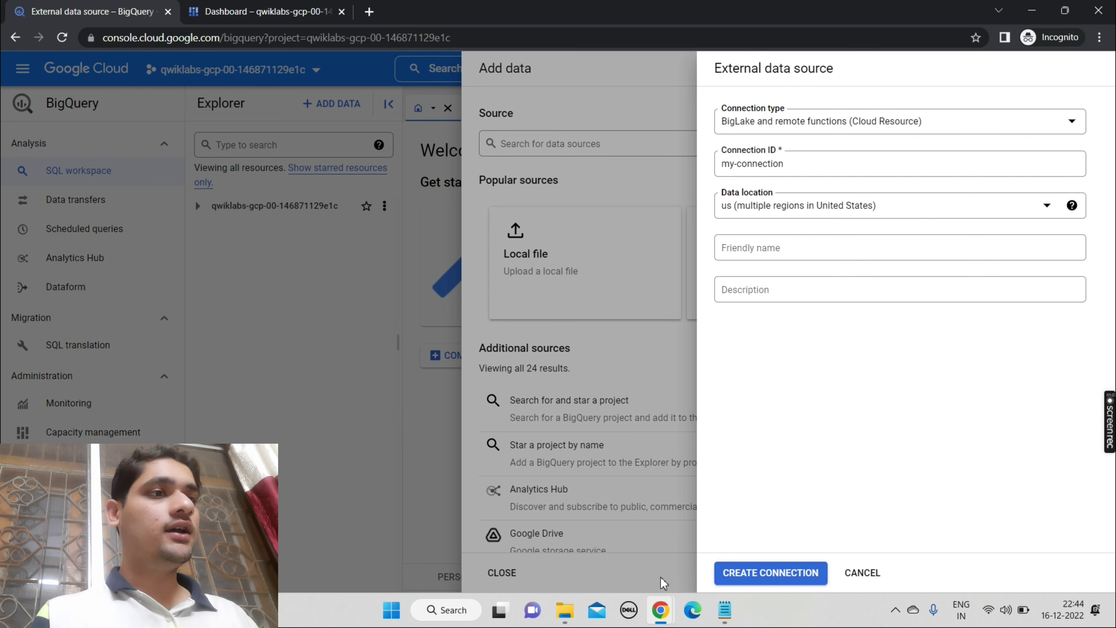
# Step: Copy the dataset name my_dataset from Task 2 in the lab instructions
pyautogui.moveTo(663, 612)
pyautogui.click(582, 535)
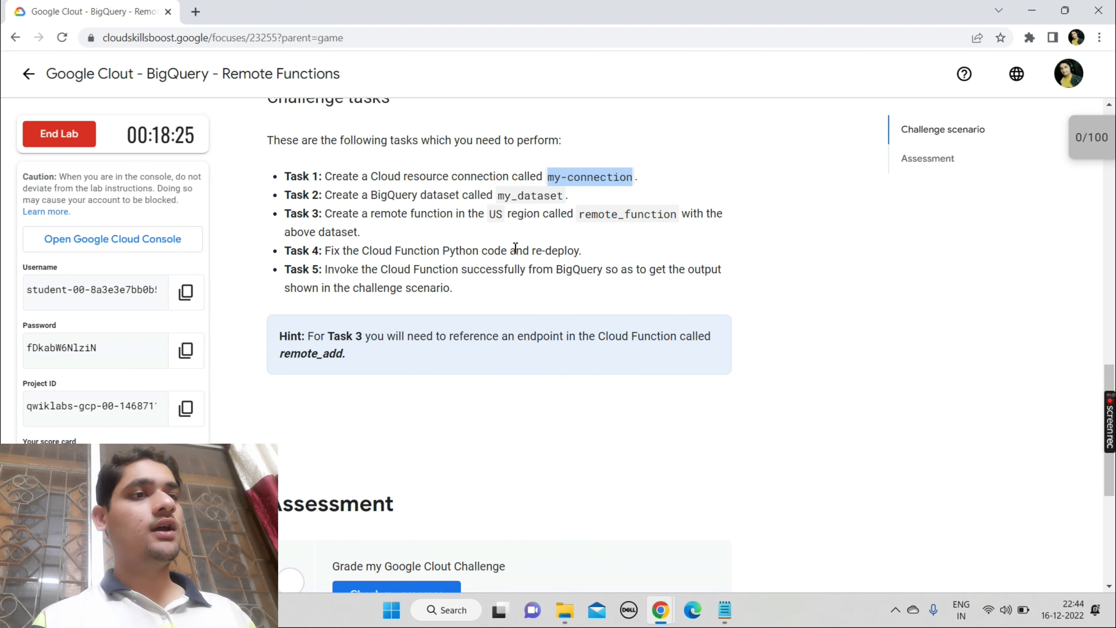
pyautogui.moveTo(497, 201); pyautogui.dragTo(562, 202)
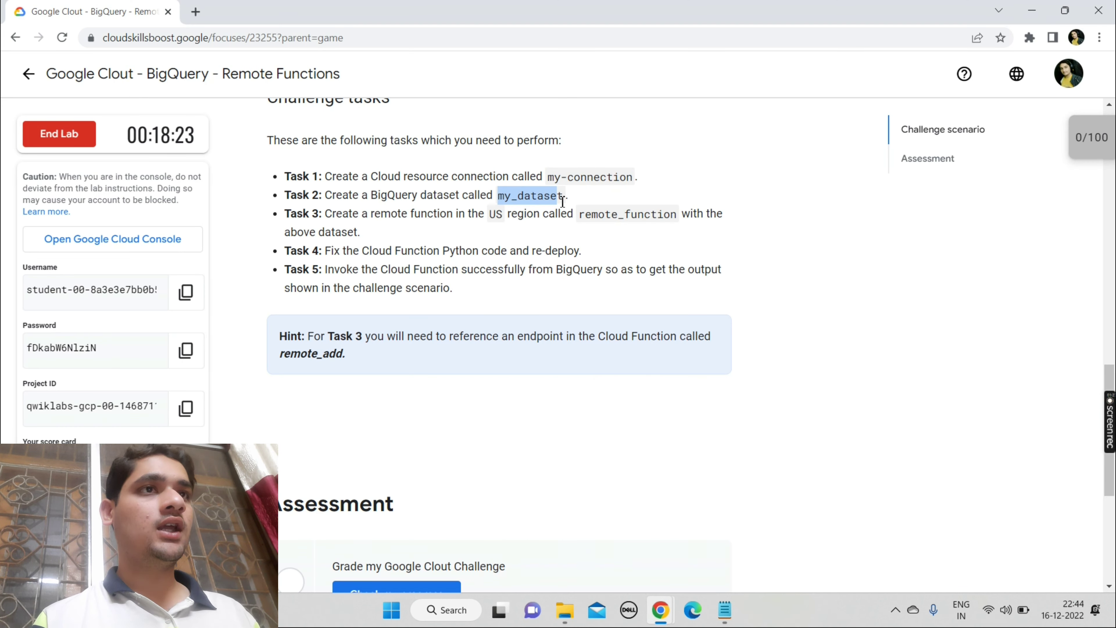
# Step: Create a BigQuery dataset with the ID my_dataset in the lab project, leaving the data location unset
pyautogui.moveTo(660, 610)
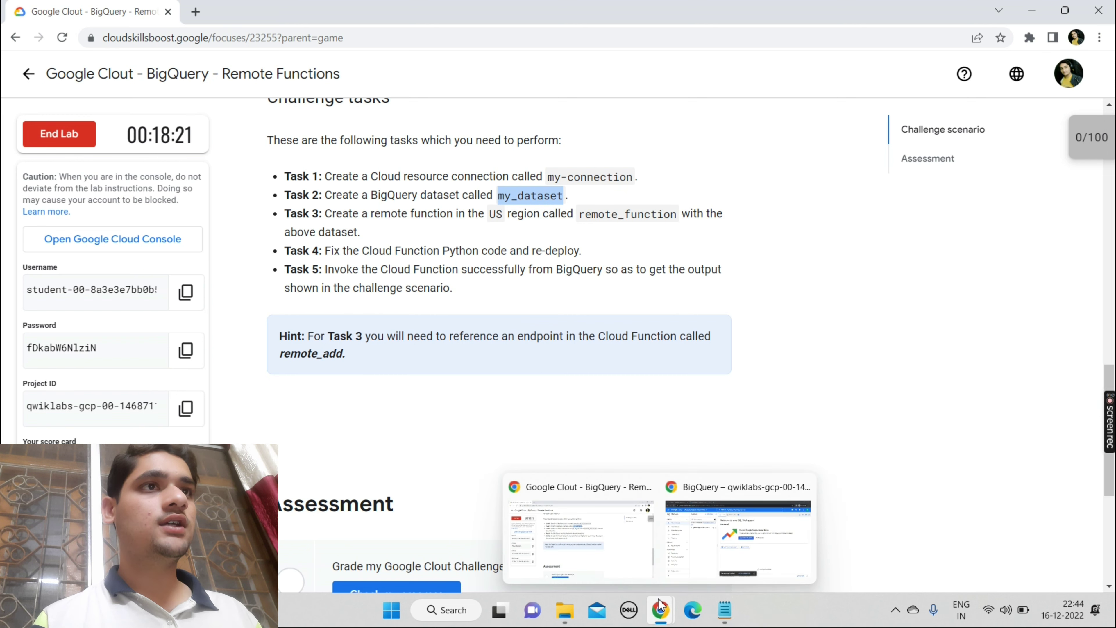
pyautogui.click(738, 525)
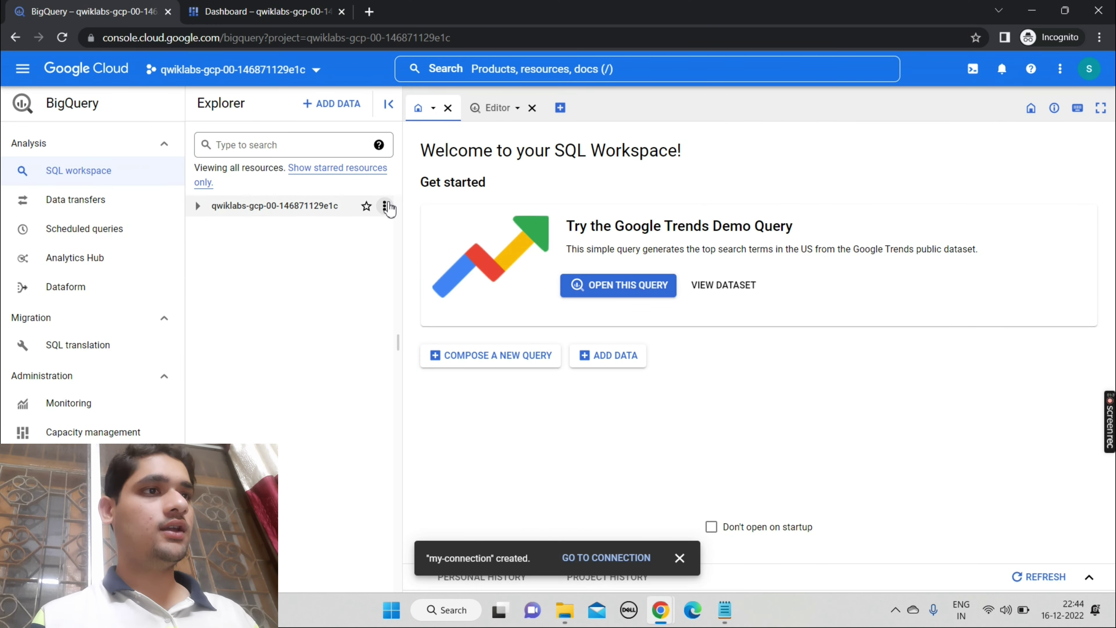
pyautogui.click(385, 206)
pyautogui.press('Escape')
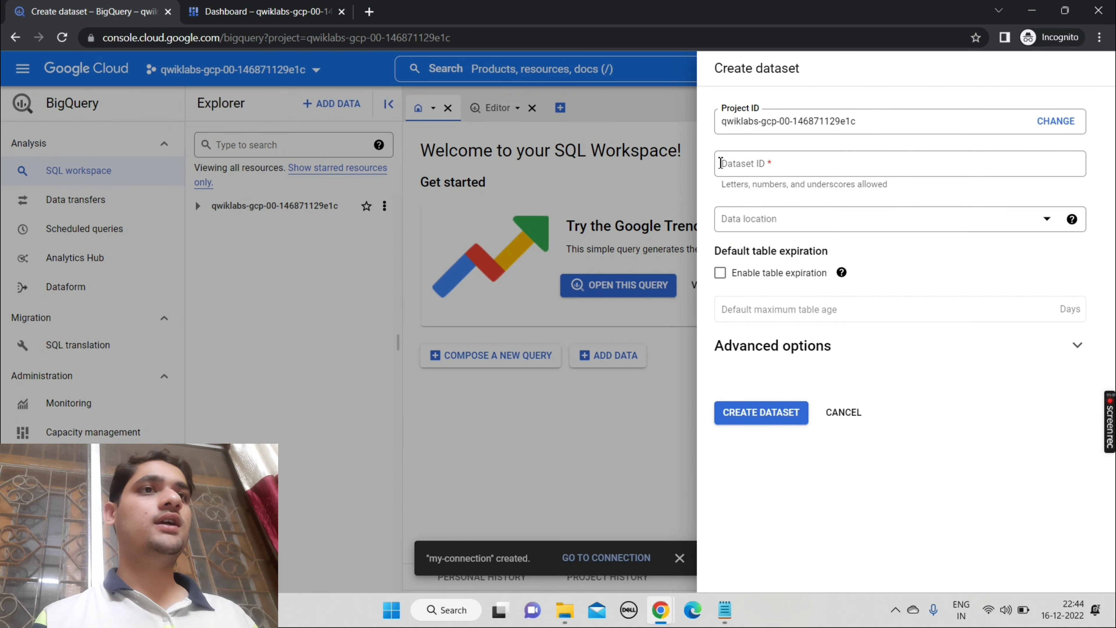
pyautogui.click(740, 169)
pyautogui.write('my_dataset')
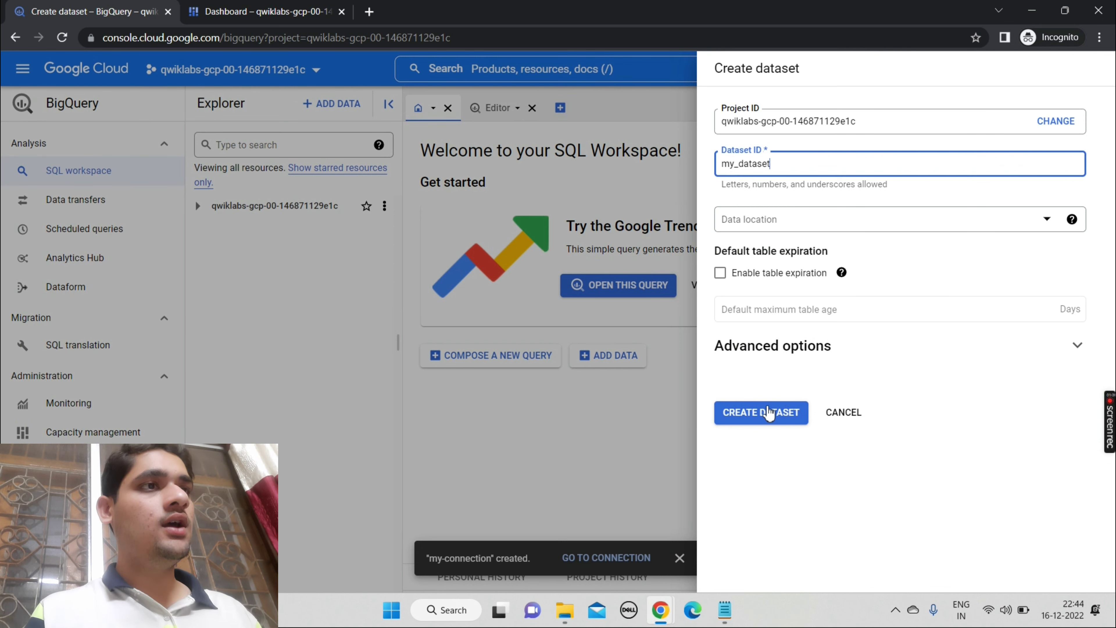
pyautogui.click(768, 413)
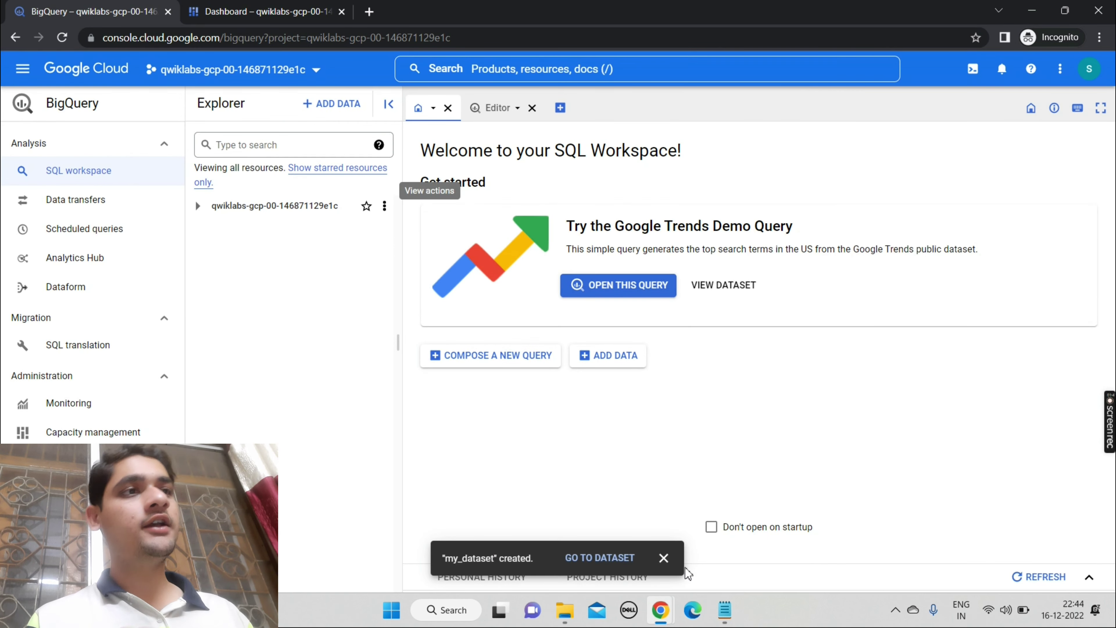
# Step: Dismiss the dataset notification and return to the lab page's challenge tasks
pyautogui.click(672, 560)
pyautogui.moveTo(660, 610)
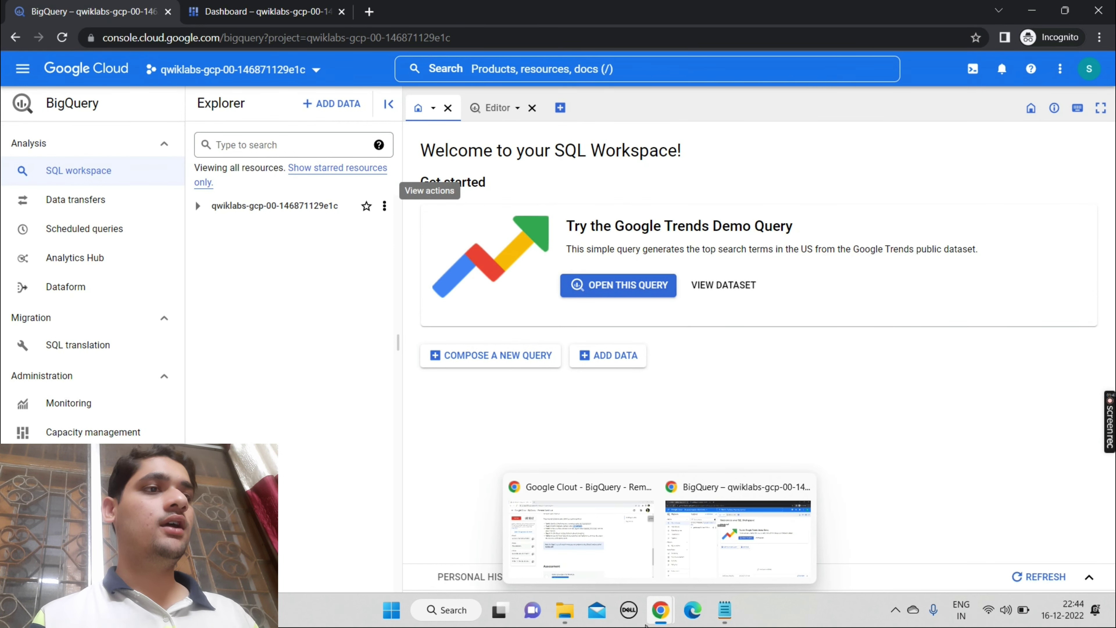
pyautogui.click(638, 556)
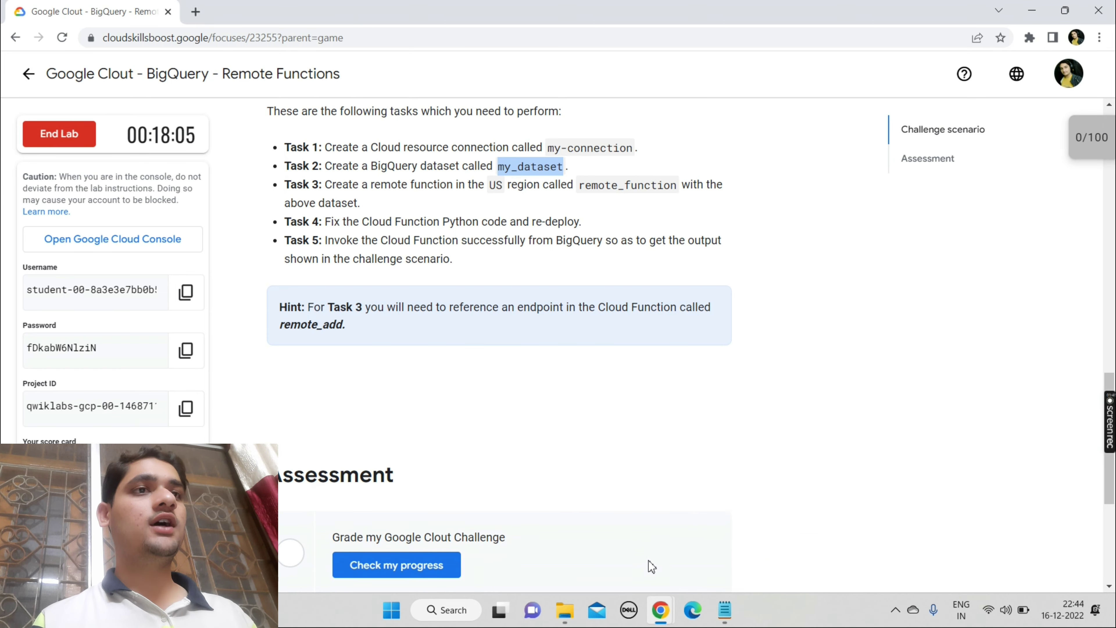
# Step: Switch to the Google Cloud console dashboard, find Cloud Functions through search, and open the remote_add function's details
pyautogui.moveTo(663, 616)
pyautogui.click(709, 549)
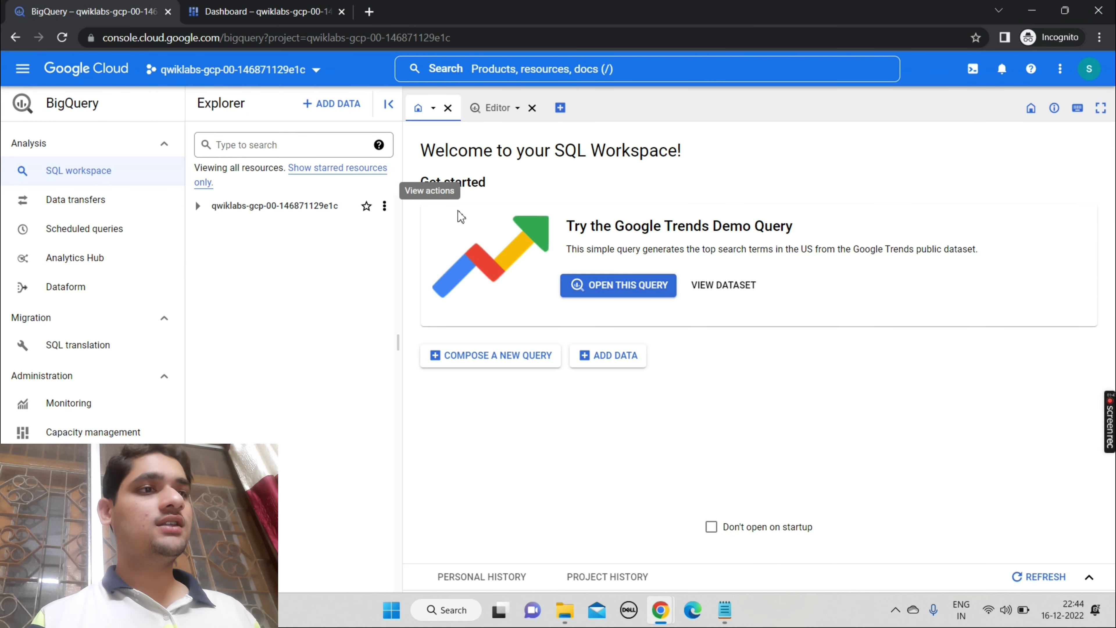
pyautogui.click(283, 7)
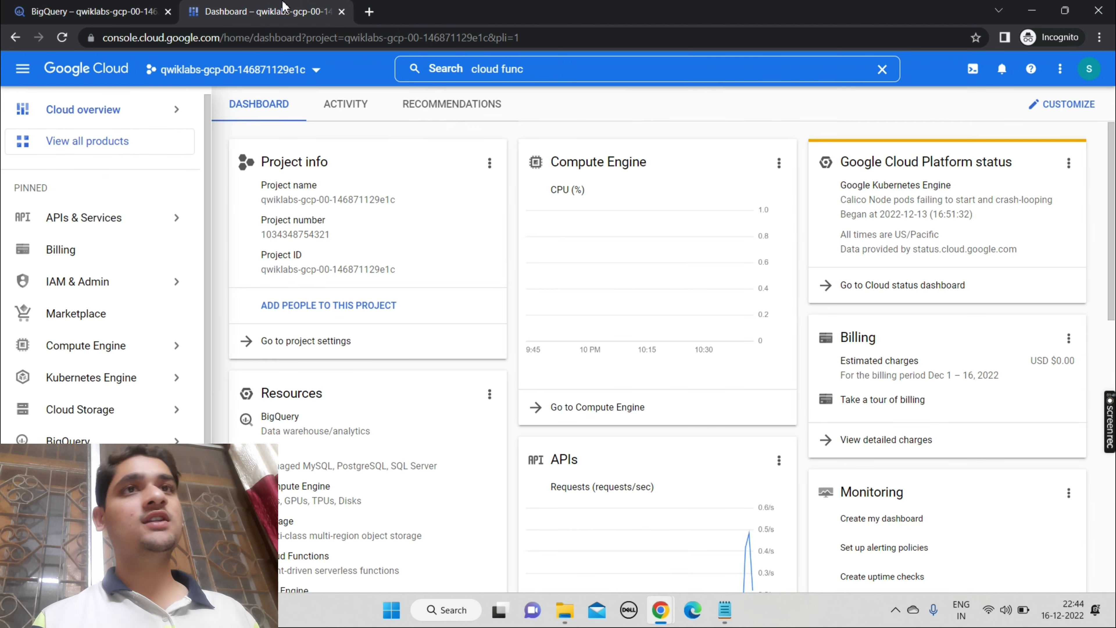
pyautogui.click(580, 68)
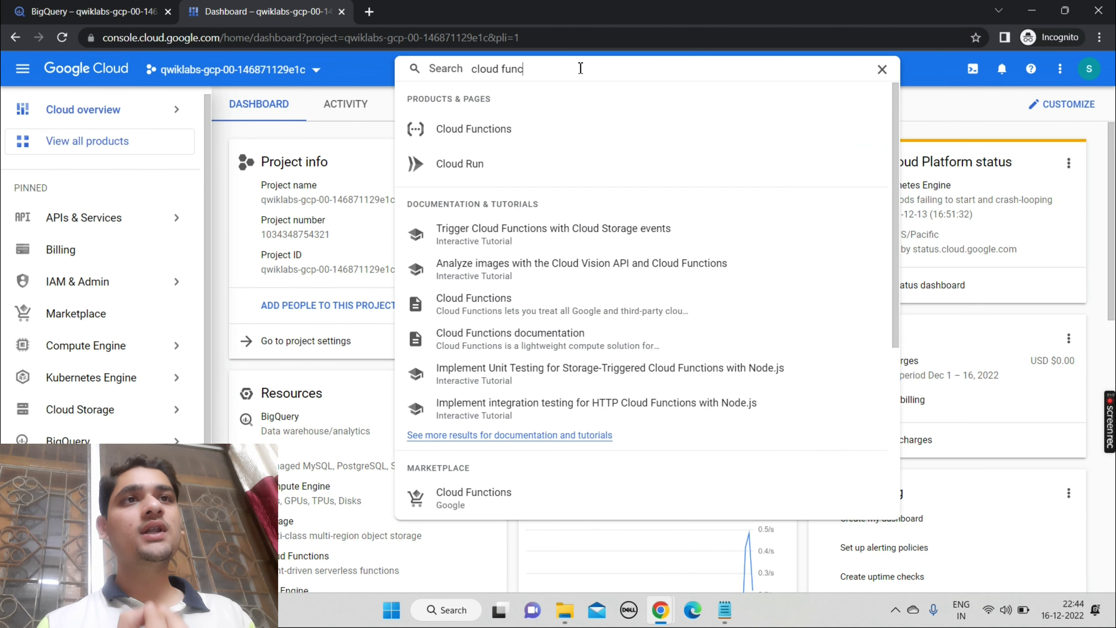
pyautogui.click(474, 137)
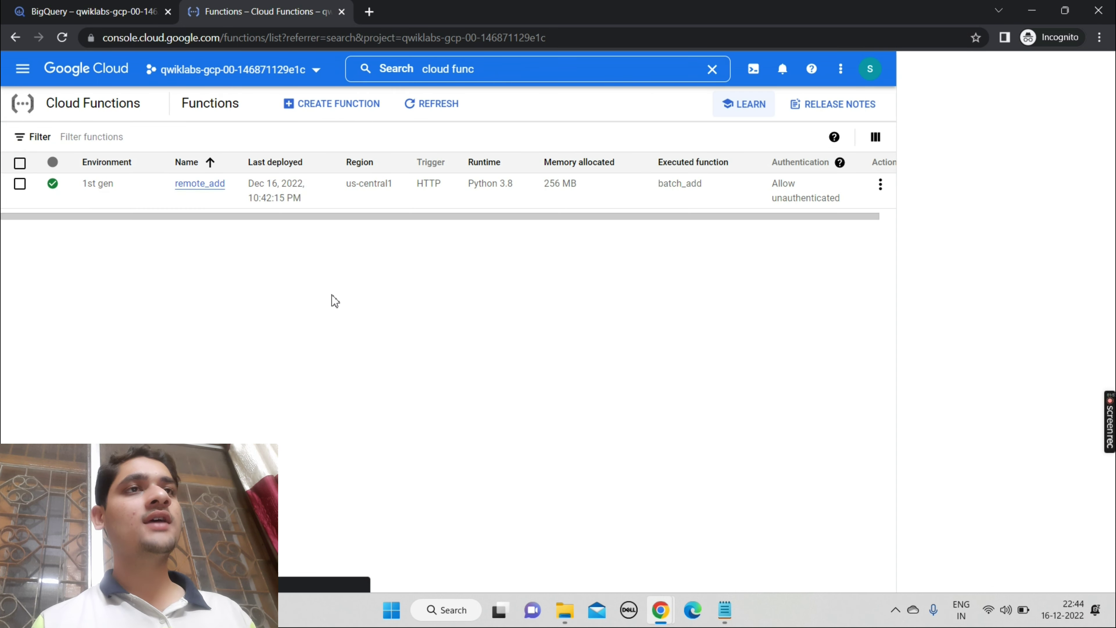
pyautogui.click(194, 184)
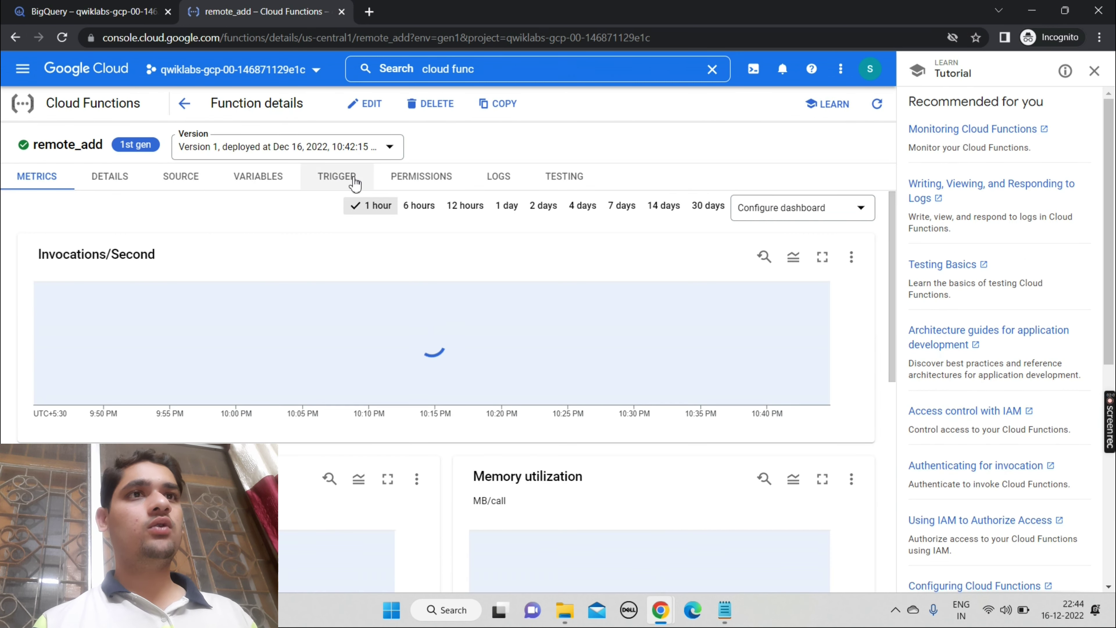
# Step: Copy remote_add's trigger URL and replace the old endpoint URL in the Notepad notes' CREATE FUNCTION statement with it
pyautogui.click(336, 175)
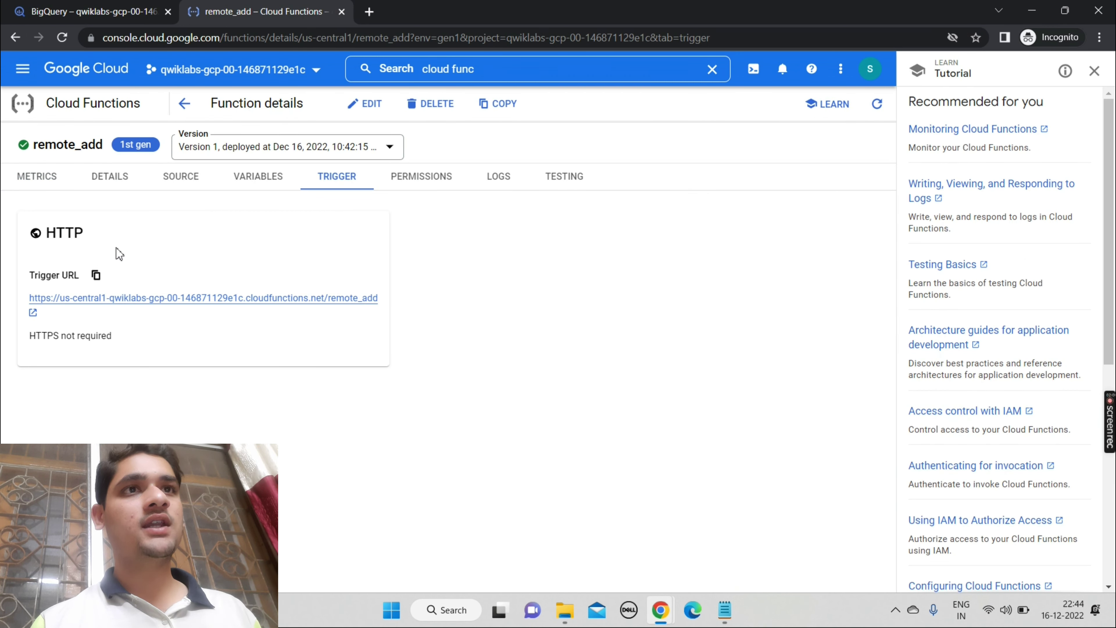
pyautogui.click(97, 273)
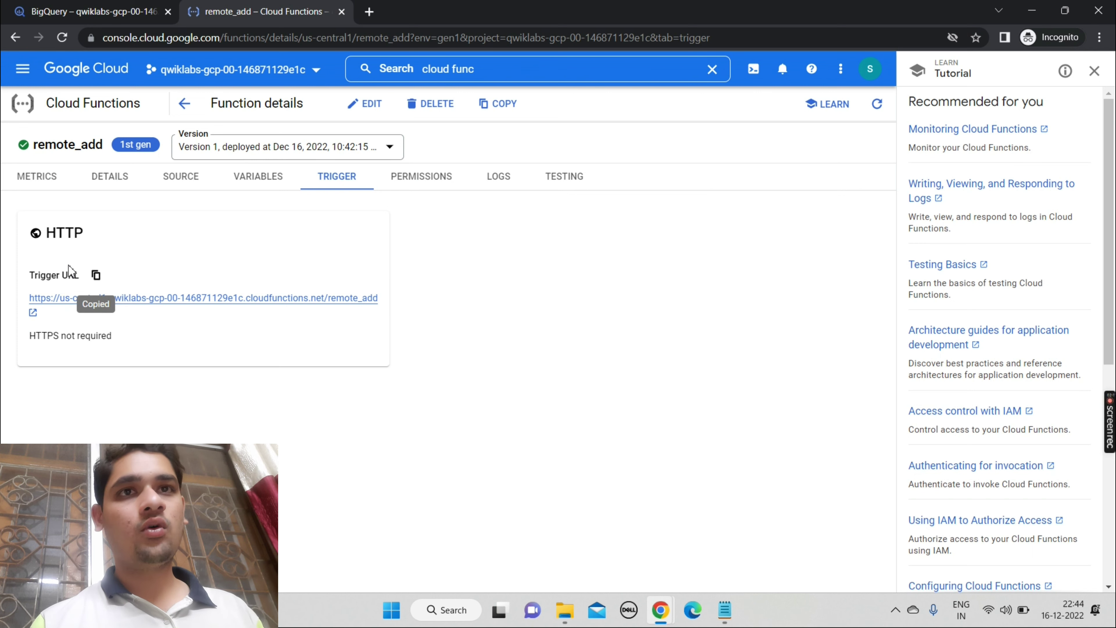
pyautogui.click(727, 612)
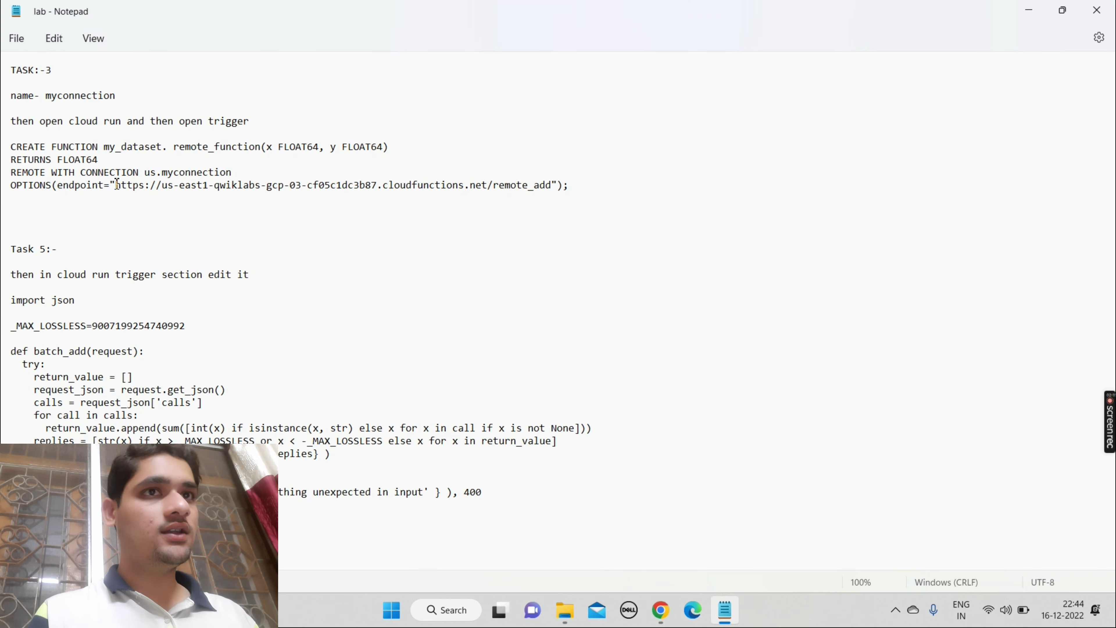
pyautogui.moveTo(118, 184); pyautogui.dragTo(553, 186)
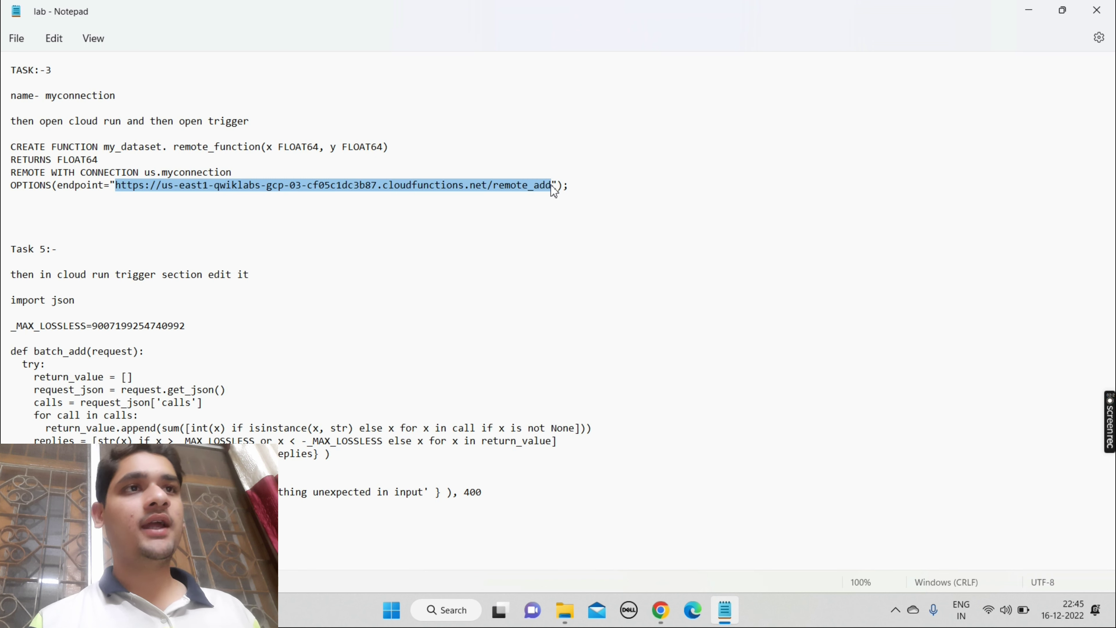
pyautogui.hotkey('ctrl', 'v')
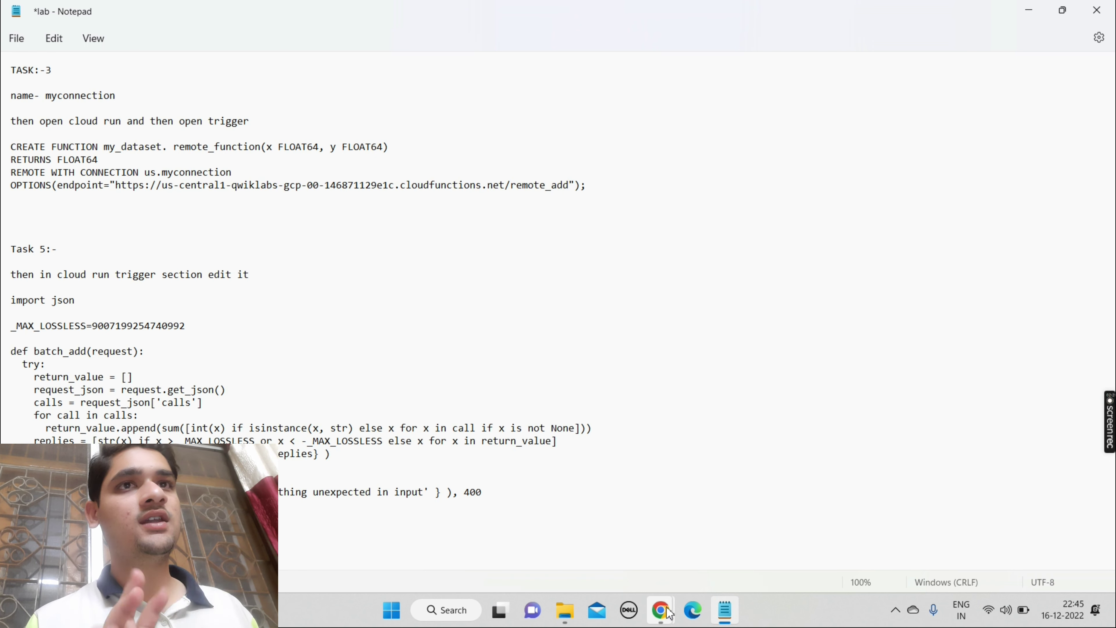
# Step: Return to BigQuery and start a new external data source connection of type BigLake and remote functions (Cloud Resource)
pyautogui.moveTo(669, 610)
pyautogui.click(742, 528)
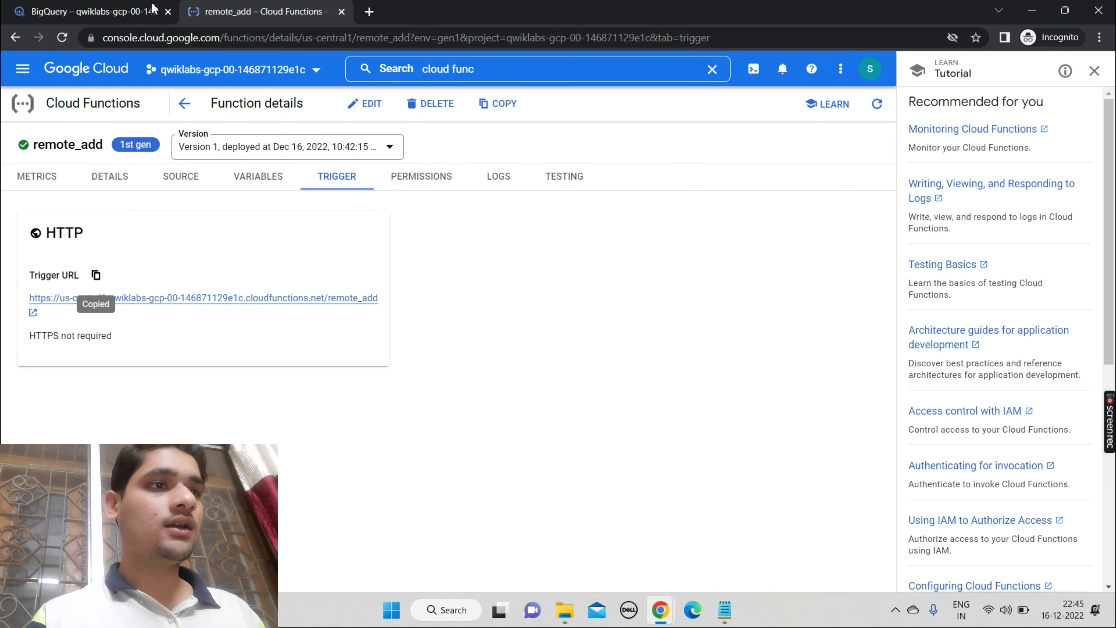
pyautogui.click(88, 11)
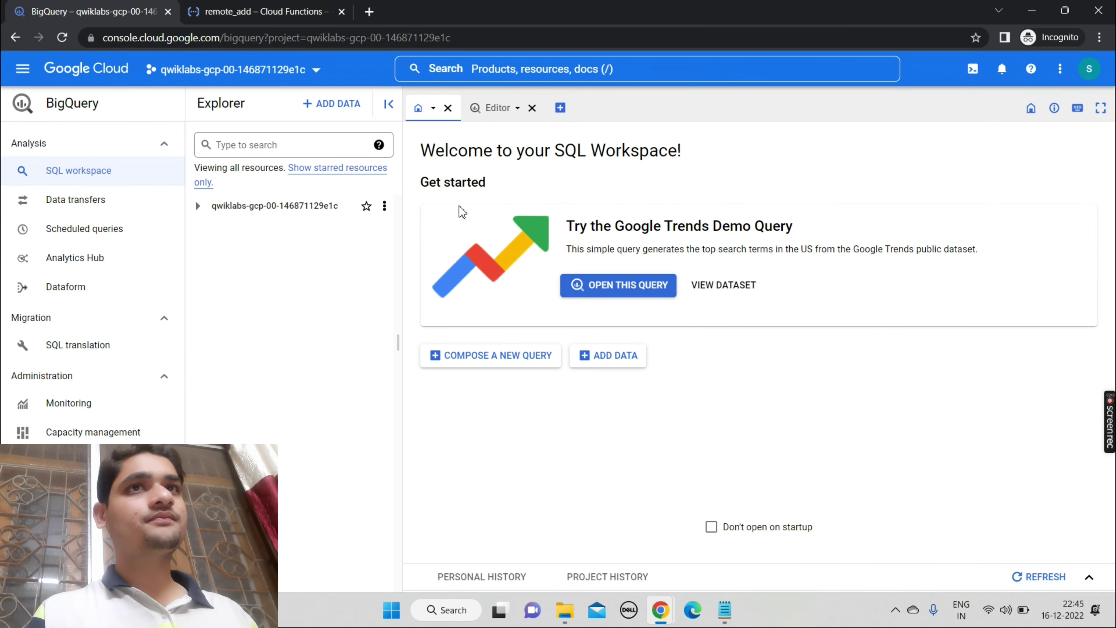
pyautogui.click(334, 105)
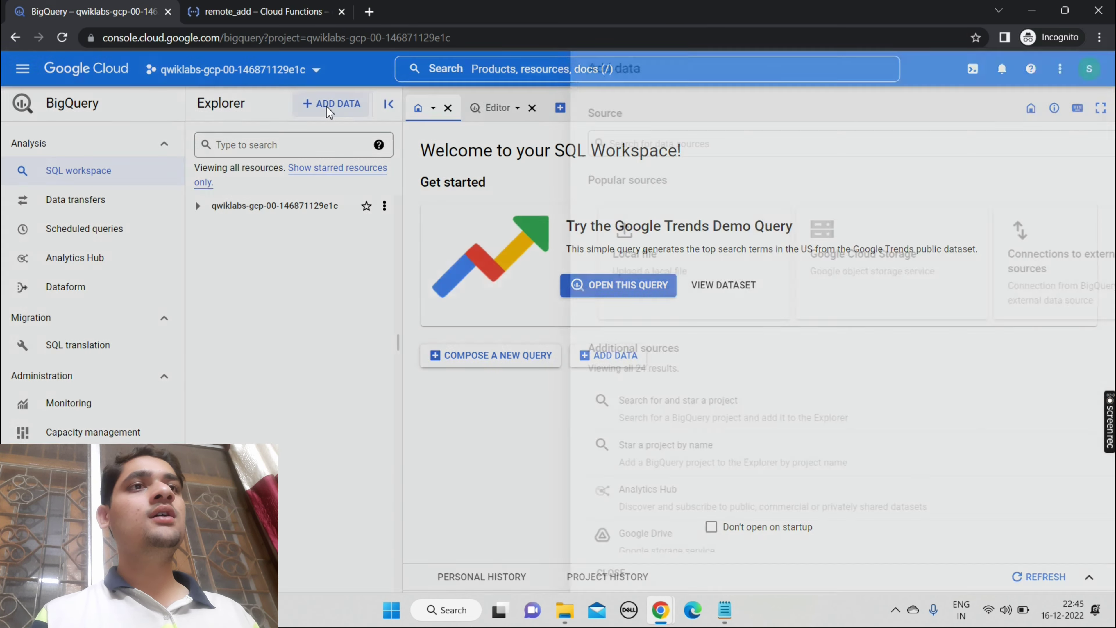
pyautogui.click(907, 301)
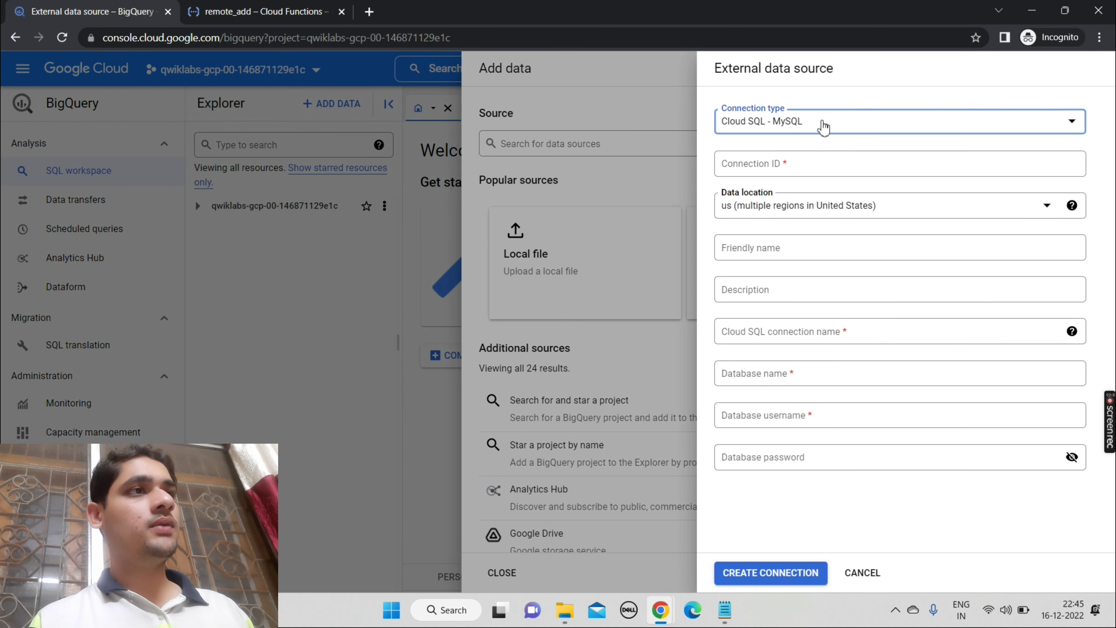
pyautogui.click(823, 127)
pyautogui.click(806, 258)
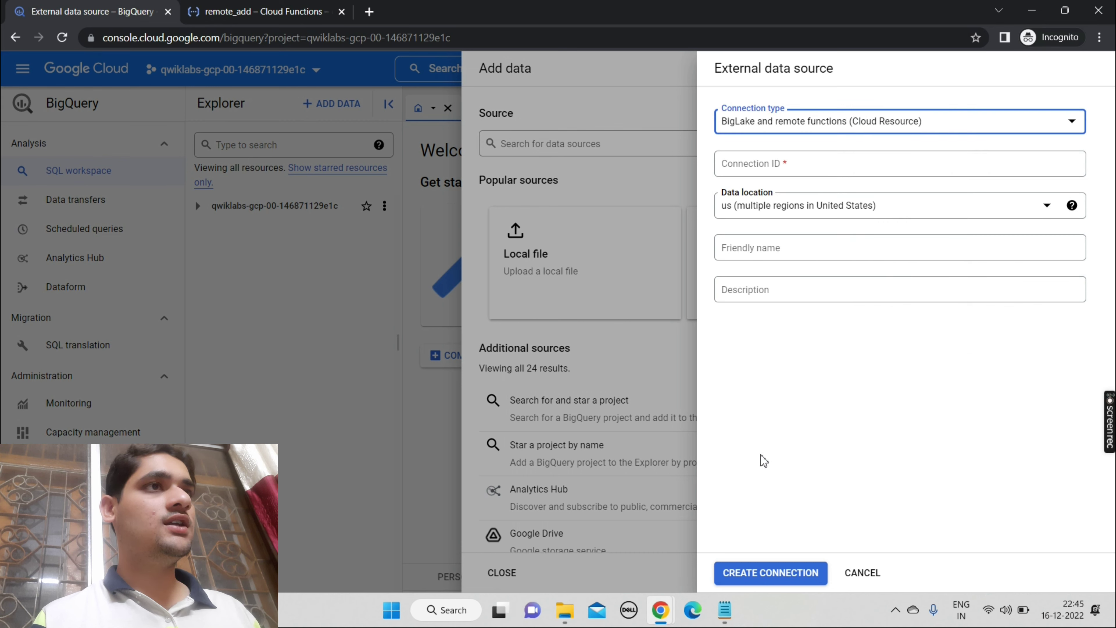
# Step: Copy the name myconnection from the Notepad notes, set it as the connection ID, and create the connection
pyautogui.click(726, 618)
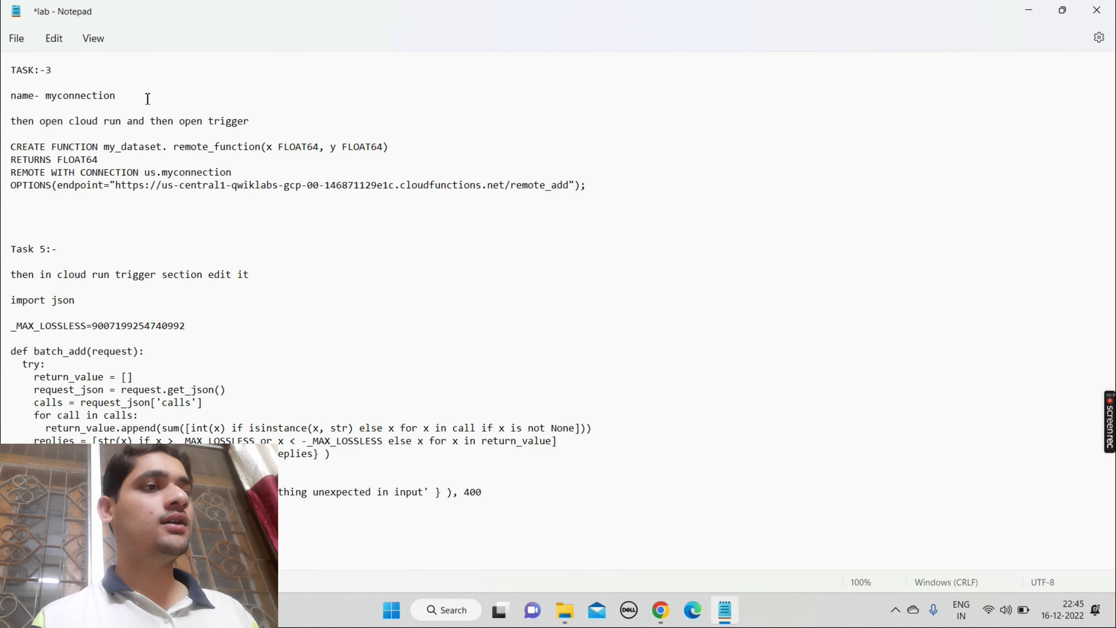
pyautogui.moveTo(131, 98); pyautogui.dragTo(61, 101)
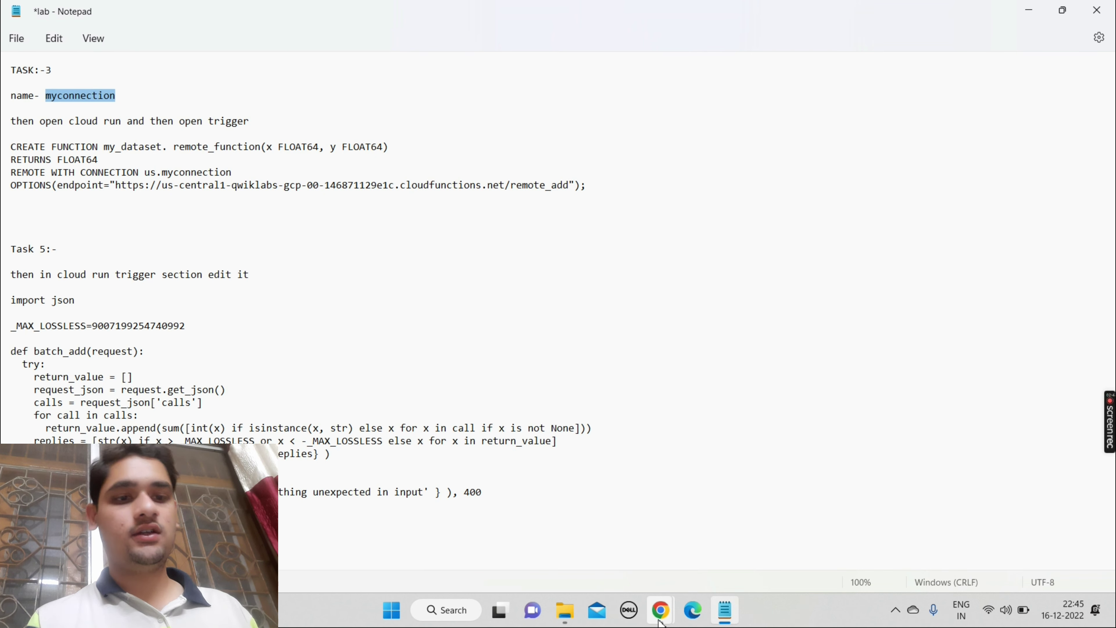
pyautogui.moveTo(660, 610)
pyautogui.click(724, 547)
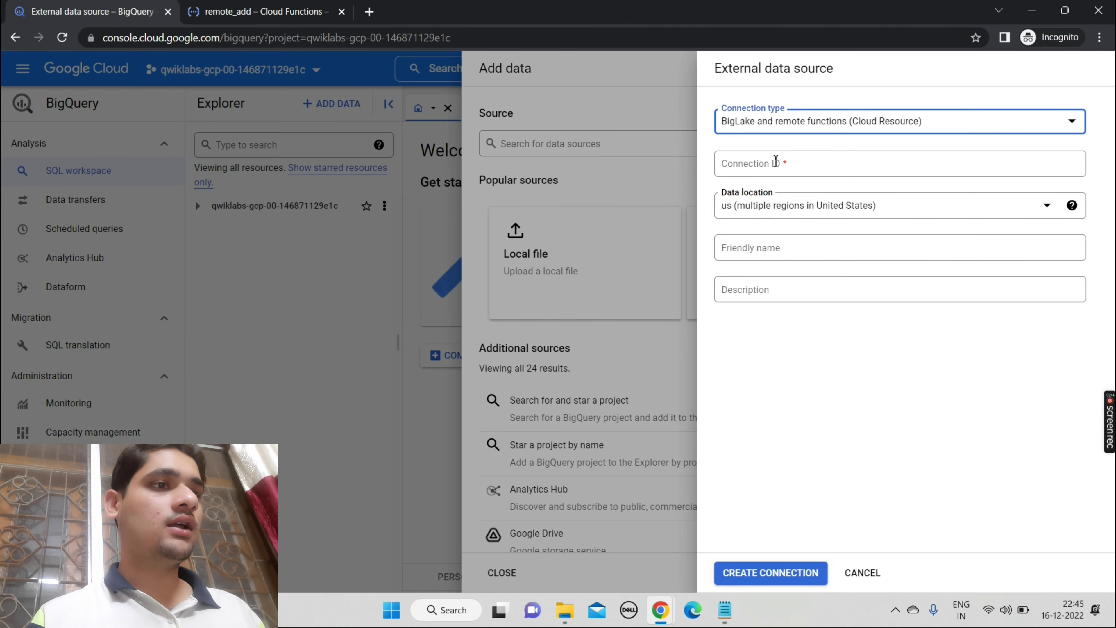
pyautogui.click(775, 165)
pyautogui.hotkey('ctrl', 'v')
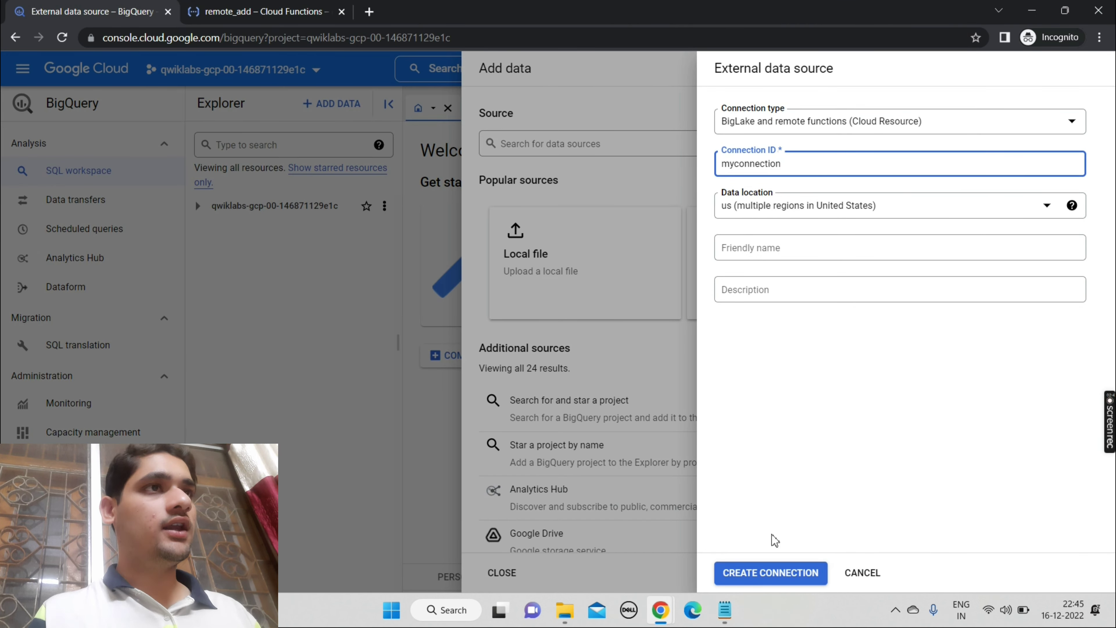
pyautogui.click(771, 574)
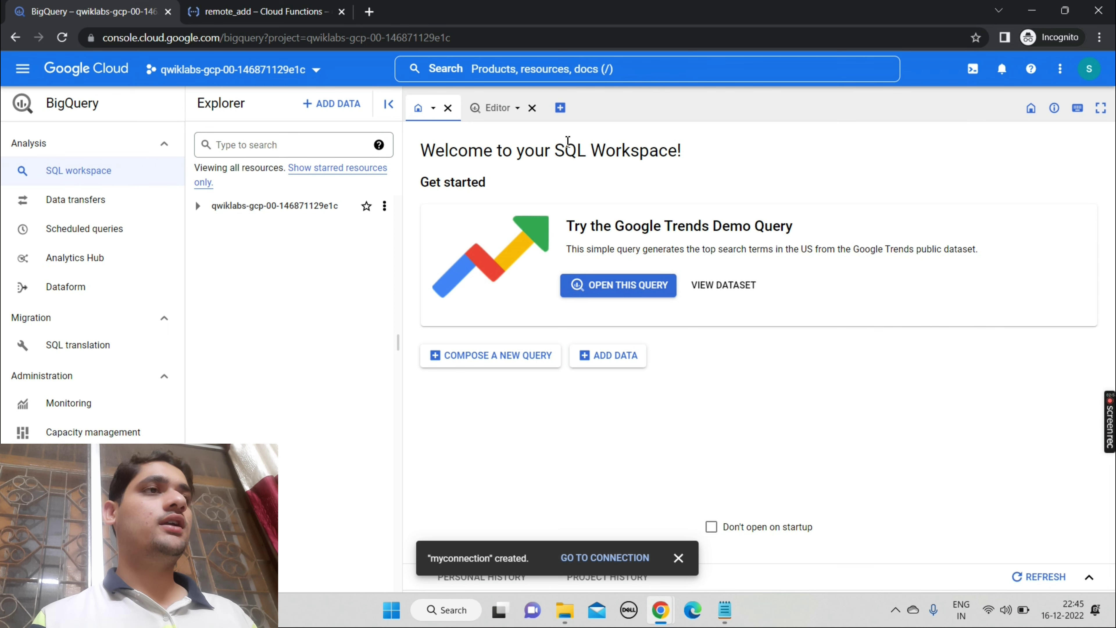
# Step: Copy the my_dataset.remote_function CREATE FUNCTION statement from the Notepad notes into a new BigQuery query and run it
pyautogui.click(561, 116)
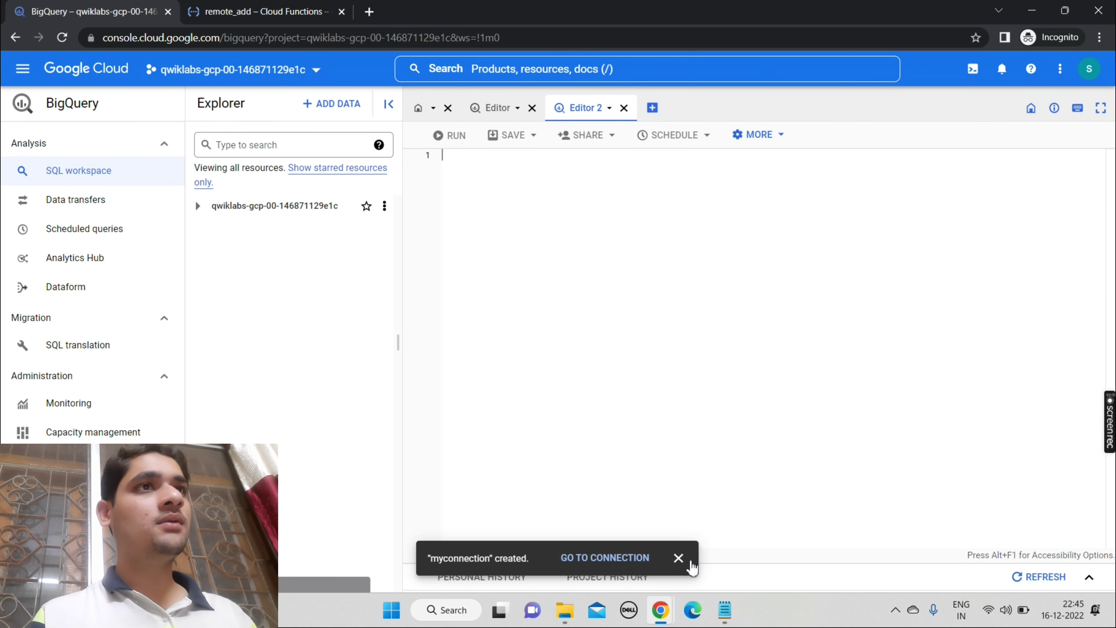
pyautogui.click(725, 610)
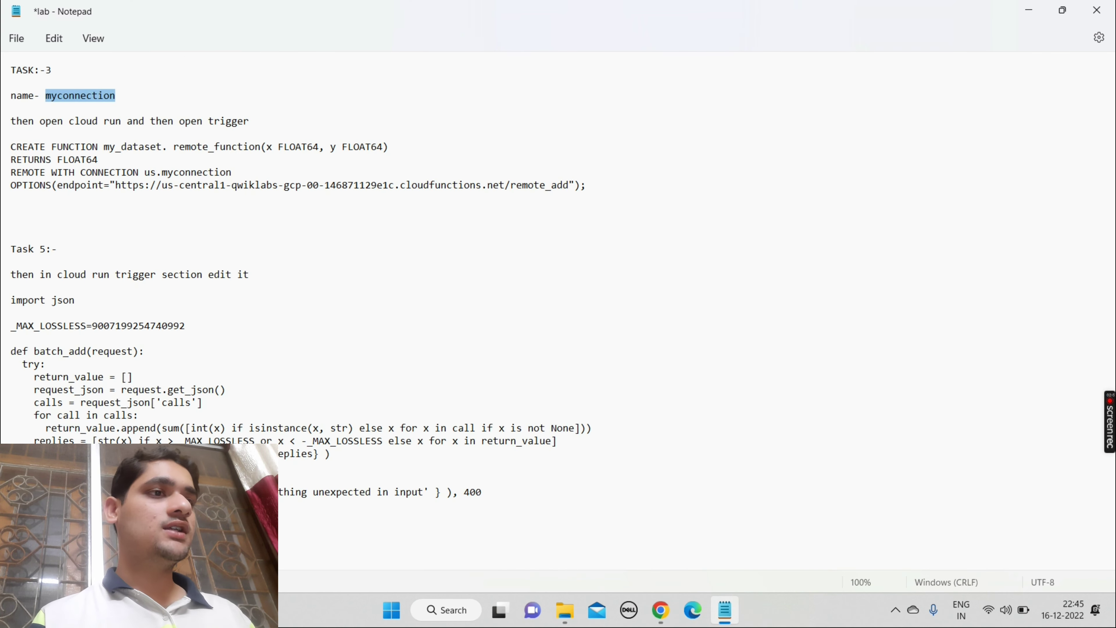
pyautogui.moveTo(11, 146); pyautogui.dragTo(569, 201)
pyautogui.hotkey('ctrl', 'c')
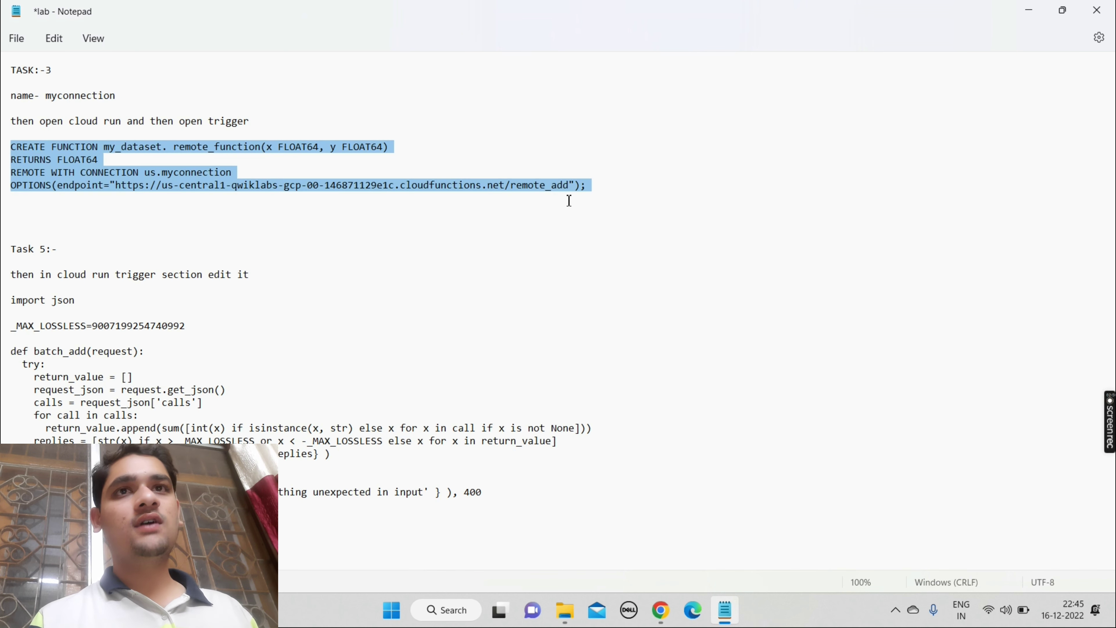
pyautogui.click(659, 611)
pyautogui.click(720, 537)
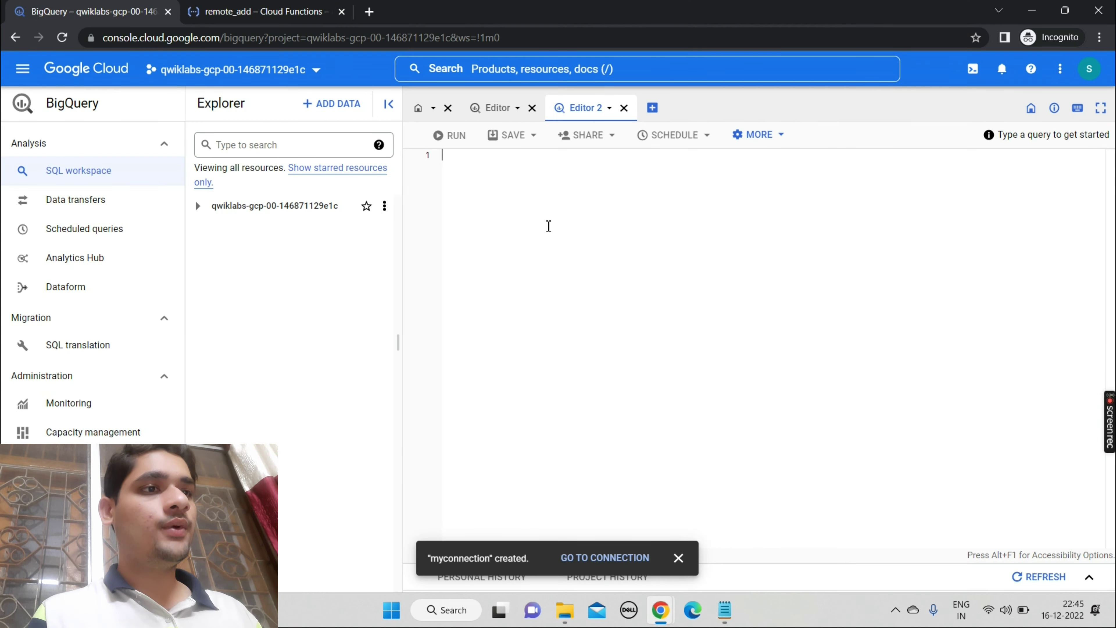
pyautogui.click(548, 226)
pyautogui.hotkey('ctrl', 'v')
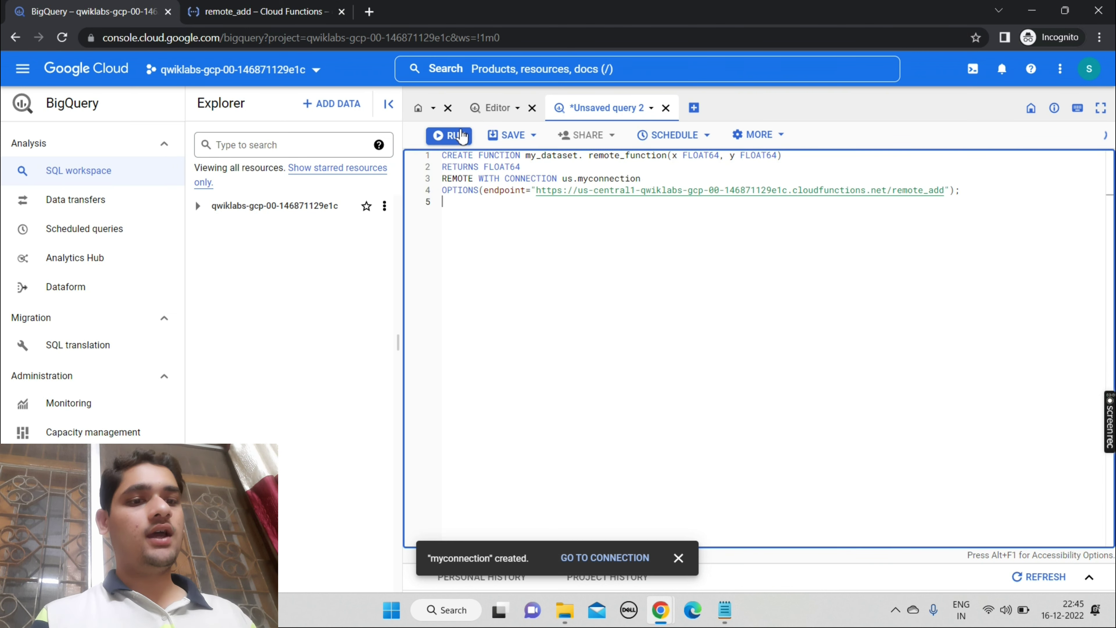
pyautogui.click(462, 135)
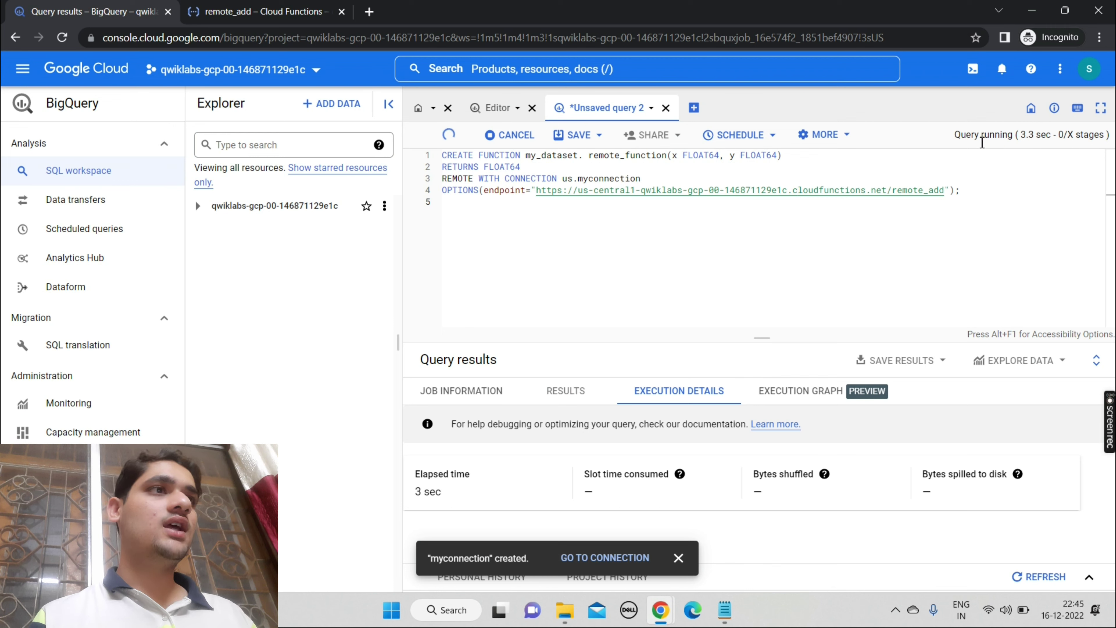
# Step: Check the lab page's task list, then copy the Task 5 Python code, starting at import json, from the Notepad notes
pyautogui.moveTo(661, 613)
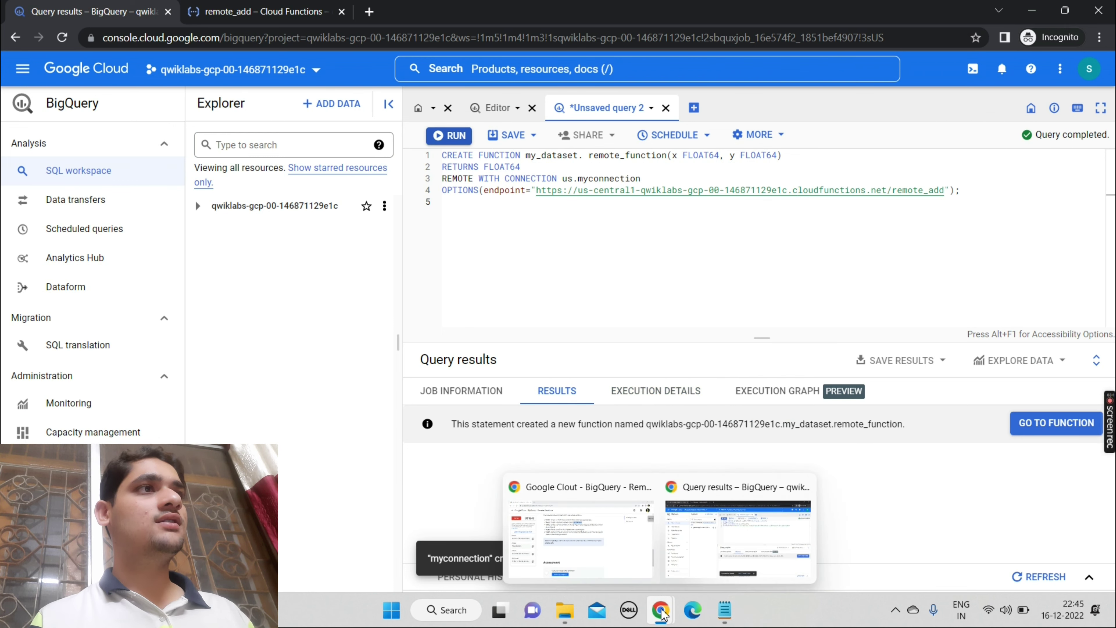
pyautogui.click(610, 559)
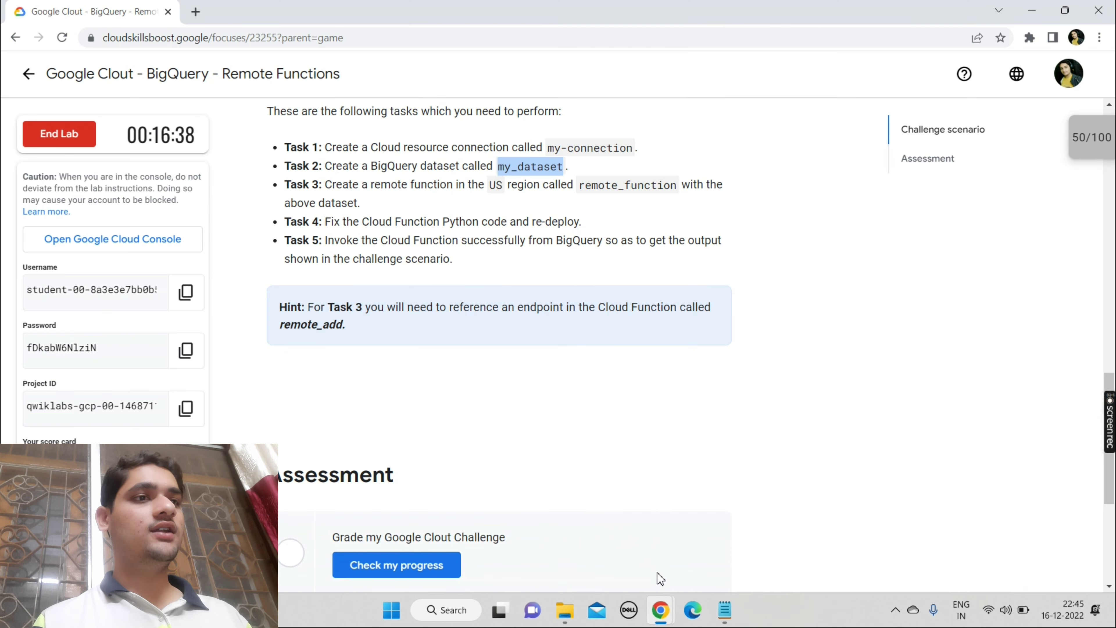
pyautogui.click(729, 613)
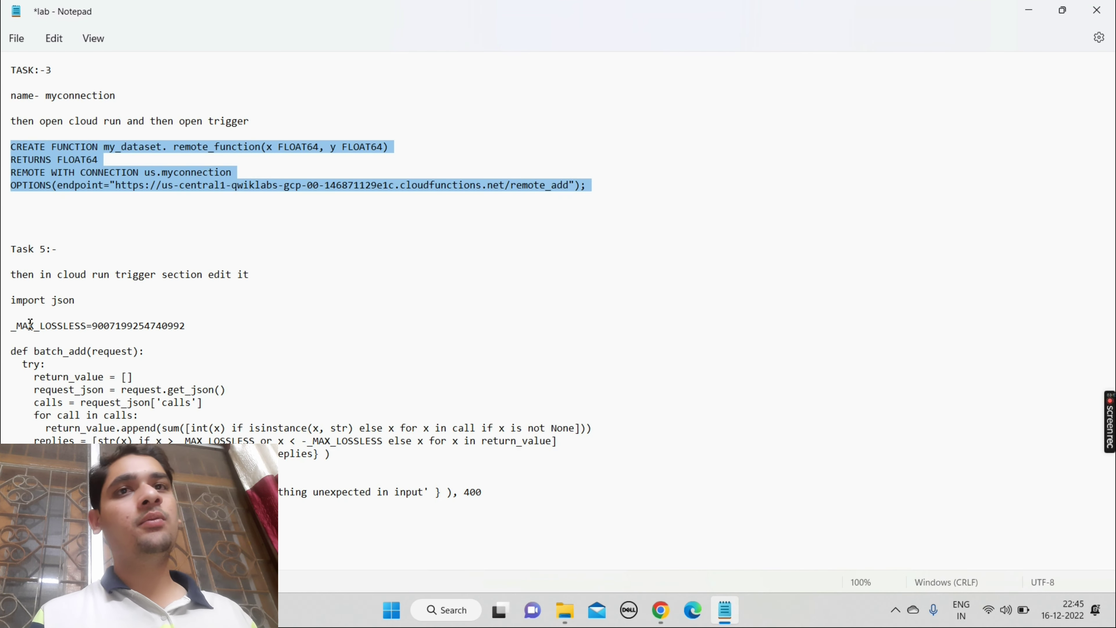
pyautogui.moveTo(13, 300); pyautogui.dragTo(367, 545)
pyautogui.hotkey('ctrl', 'c')
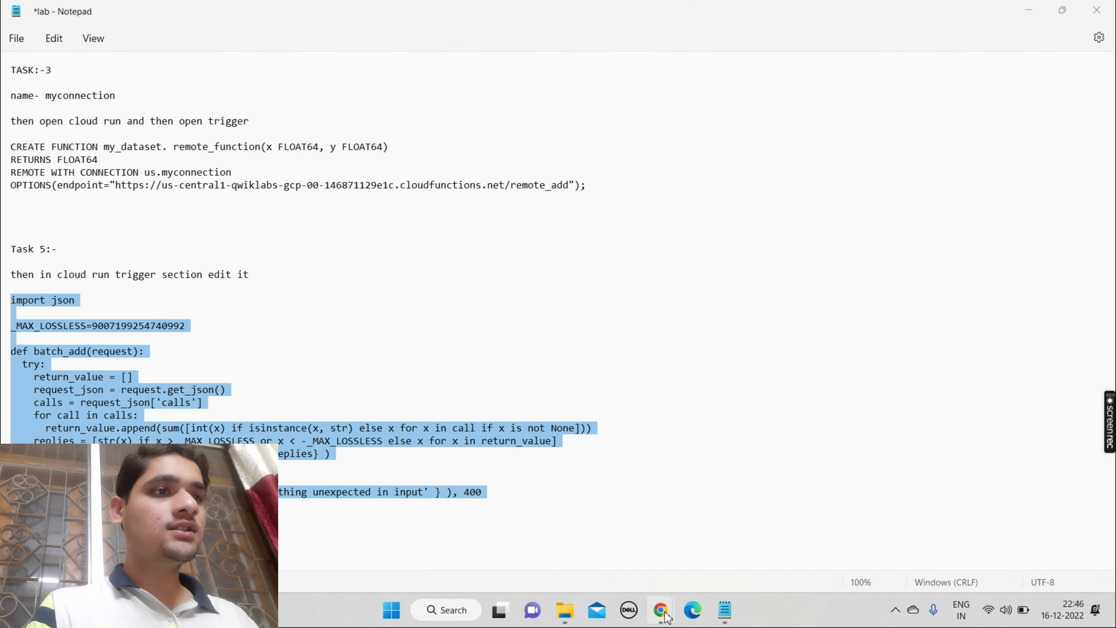
# Step: Return to the remote_add Cloud Function, open it for editing, close the tutorial pane, and proceed to its code stage
pyautogui.moveTo(661, 606)
pyautogui.click(720, 534)
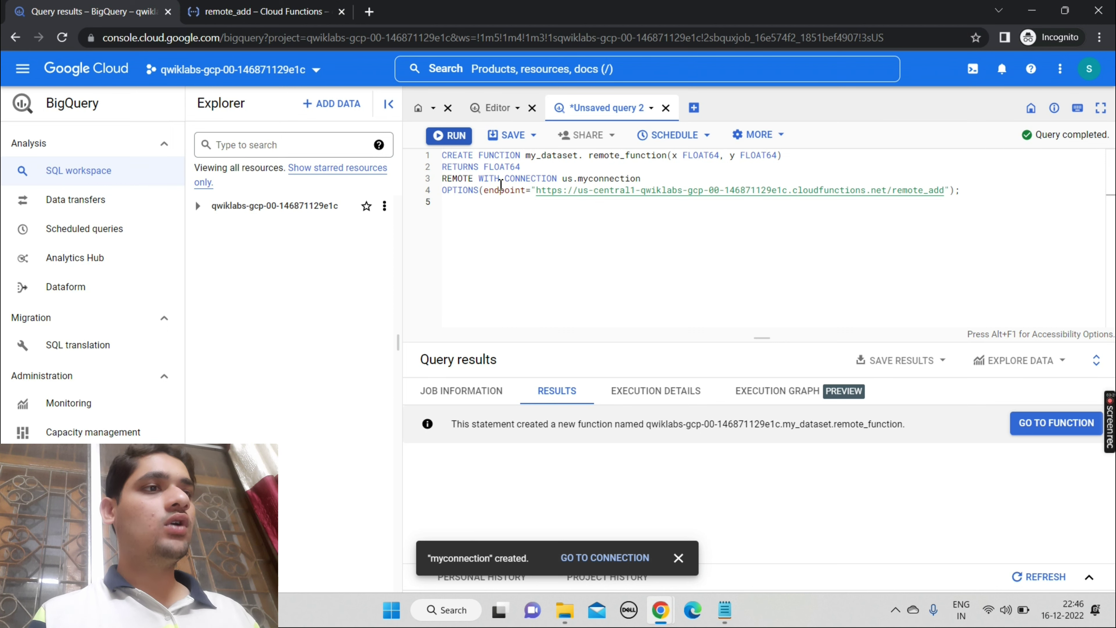
pyautogui.hotkey('ctrl', 'Tab')
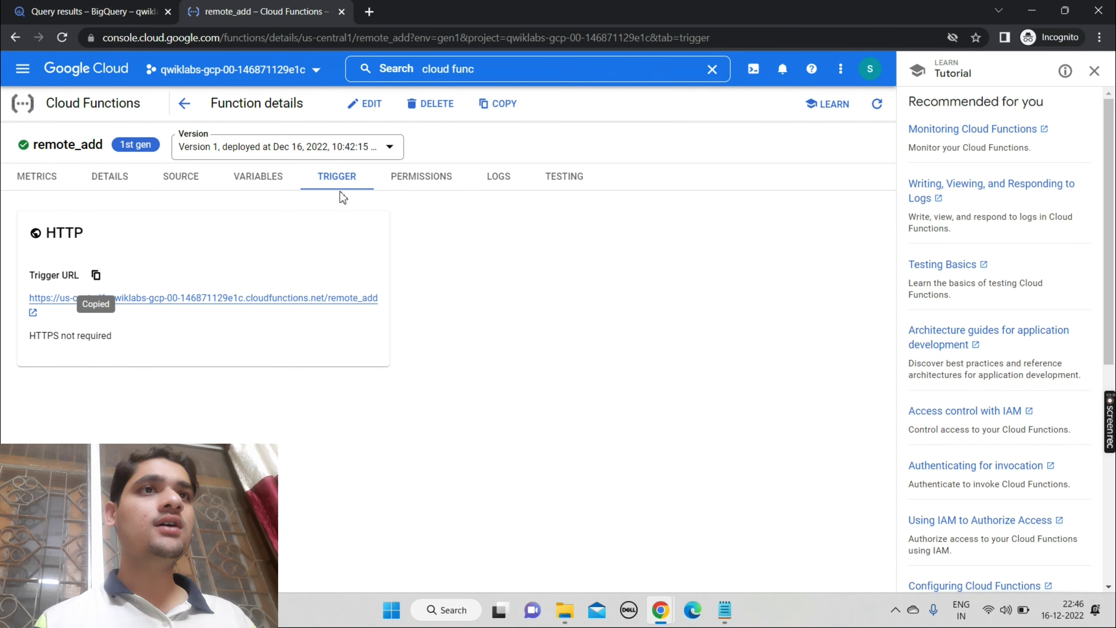
pyautogui.click(361, 111)
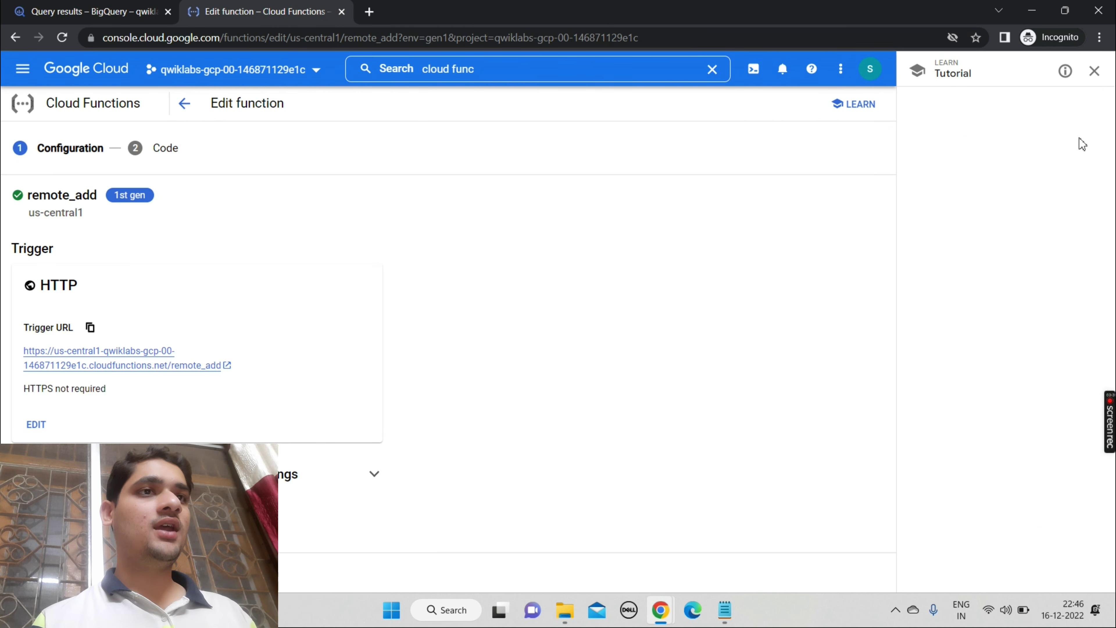
pyautogui.click(1106, 84)
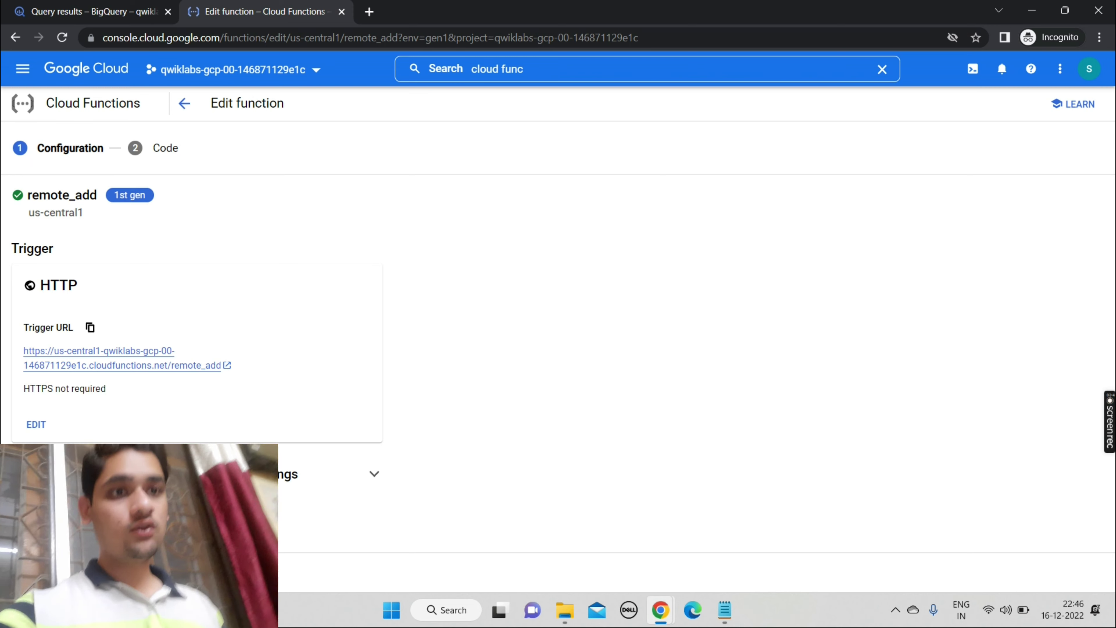
pyautogui.click(33, 571)
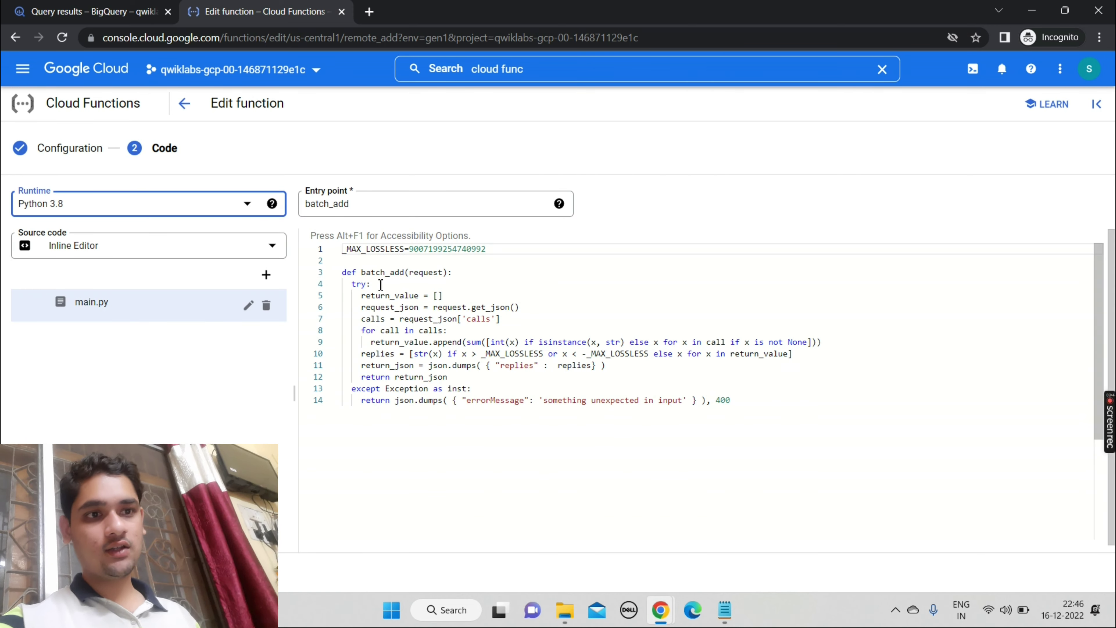
# Step: Replace all the code in main.py with the copied Task 5 Python code and redeploy the remote_add function
pyautogui.click(490, 320)
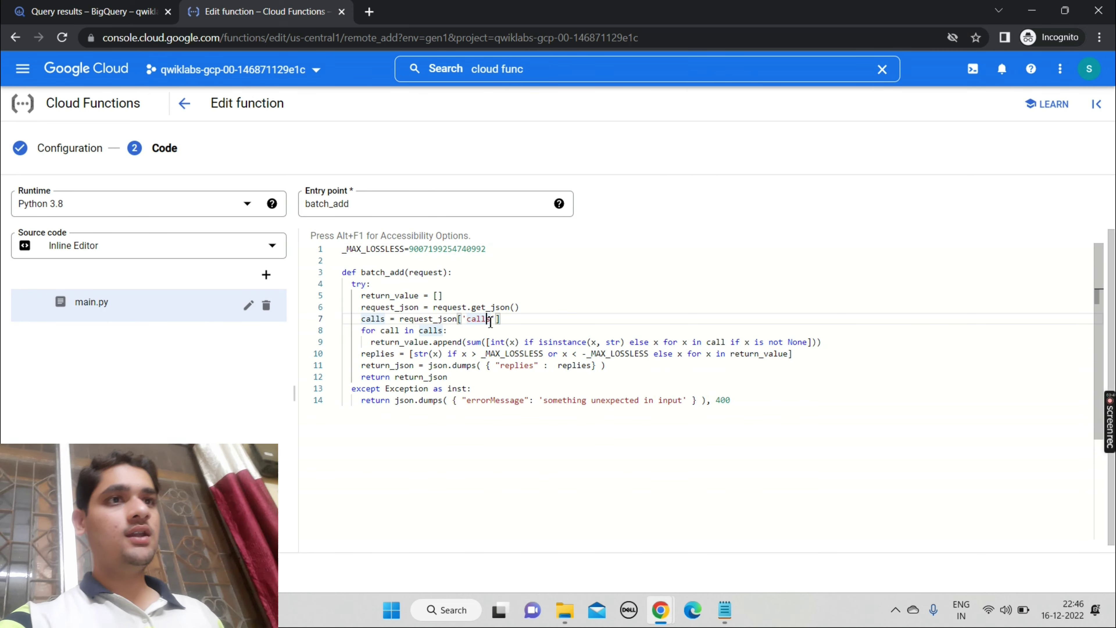
pyautogui.hotkey('ctrl', 'a')
pyautogui.press('BackSpace')
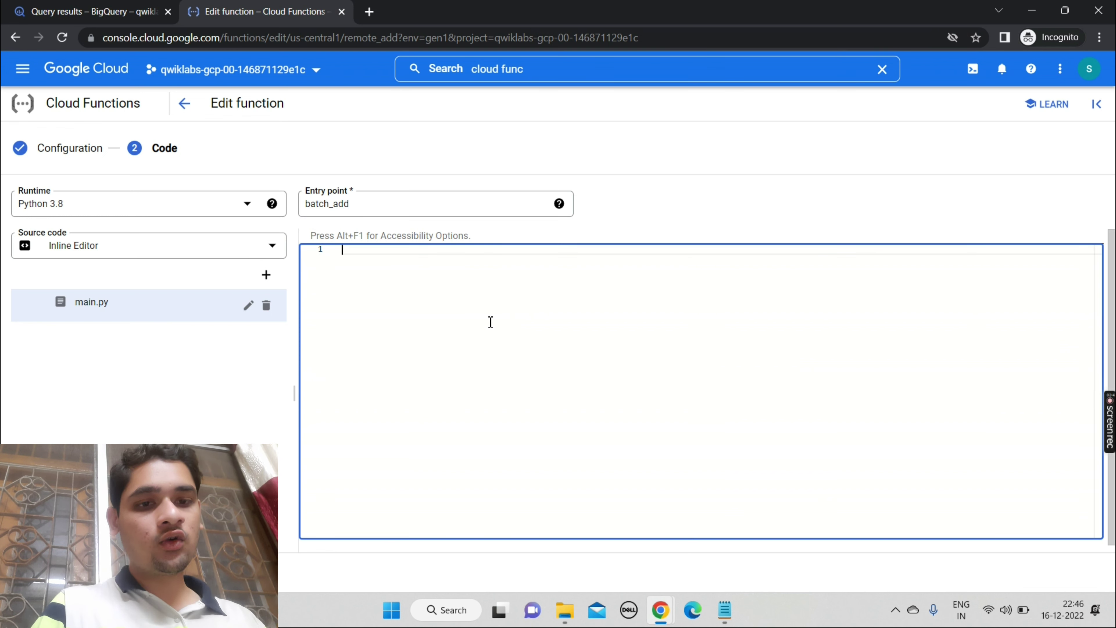
pyautogui.hotkey('ctrl', 'v')
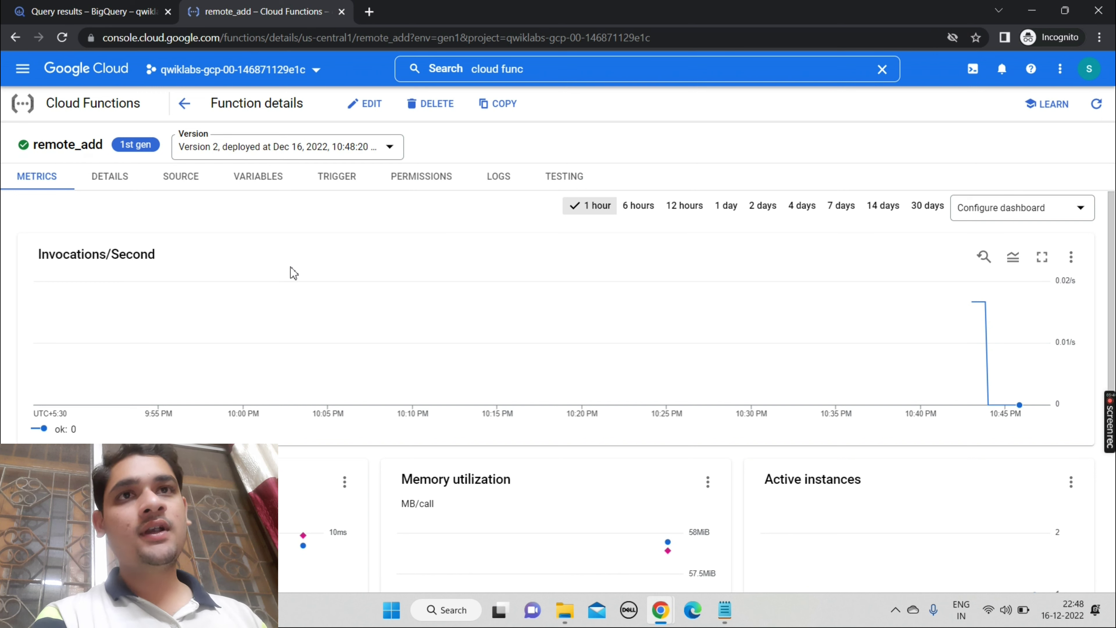
# Step: Return to the lab page, run the progress check for Grade my Google Clout Challenge, and review the checkpoints score
pyautogui.moveTo(668, 613)
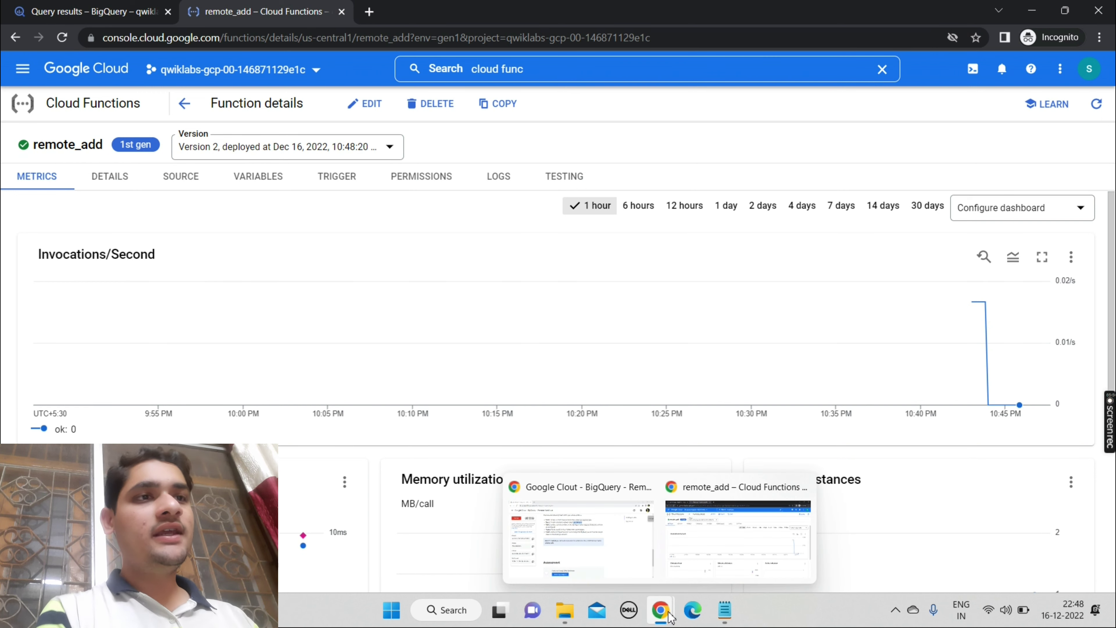
pyautogui.click(602, 551)
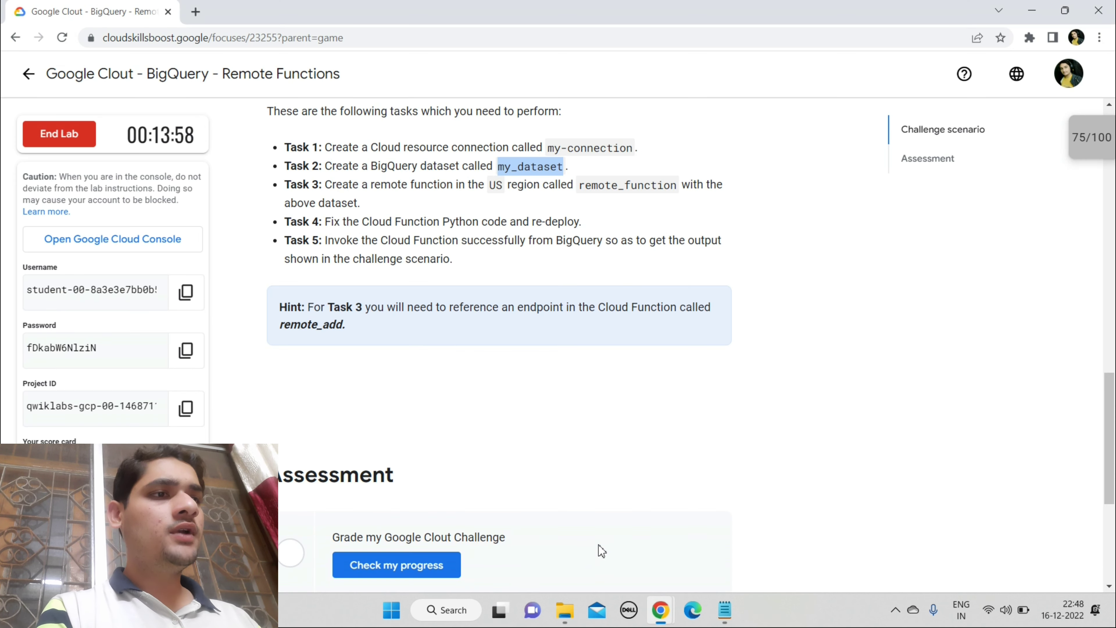
pyautogui.click(418, 564)
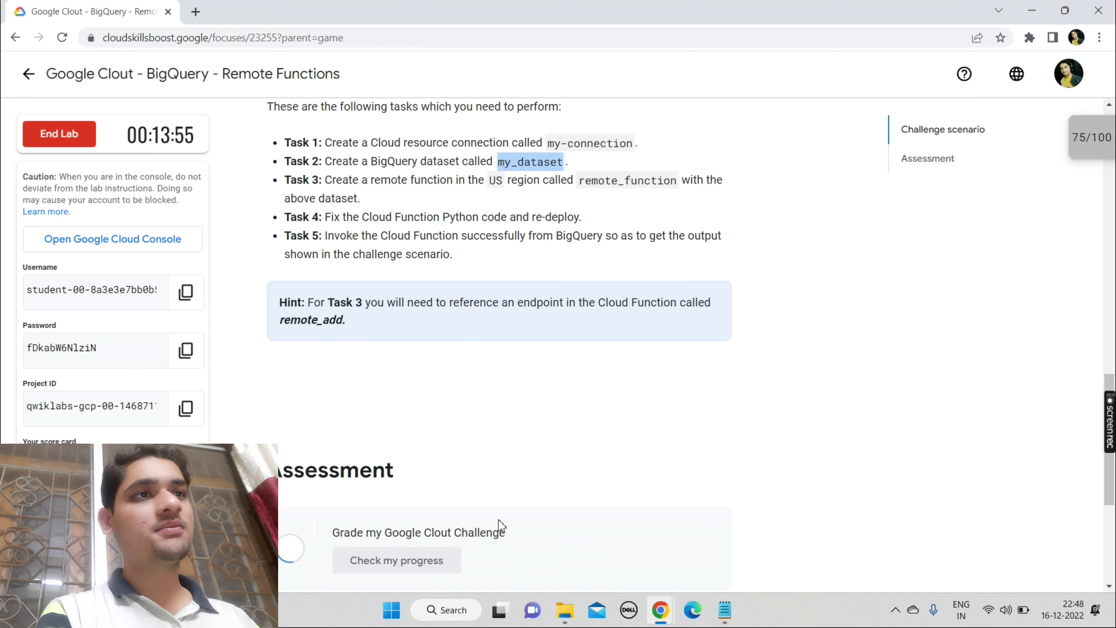
pyautogui.scroll(-5, 501, 524)
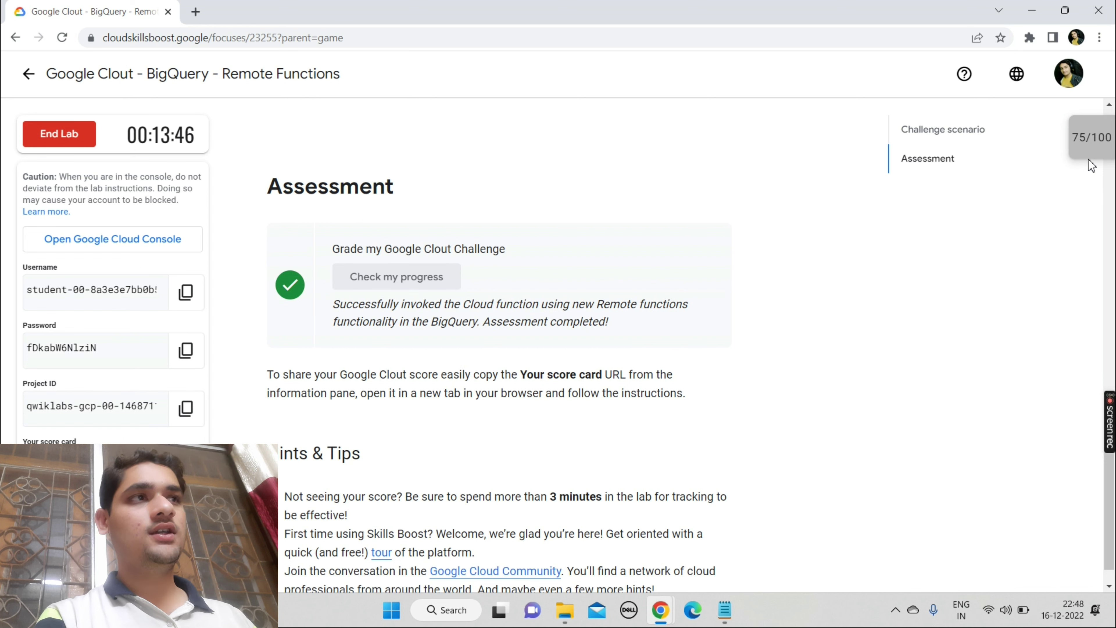
pyautogui.click(1096, 139)
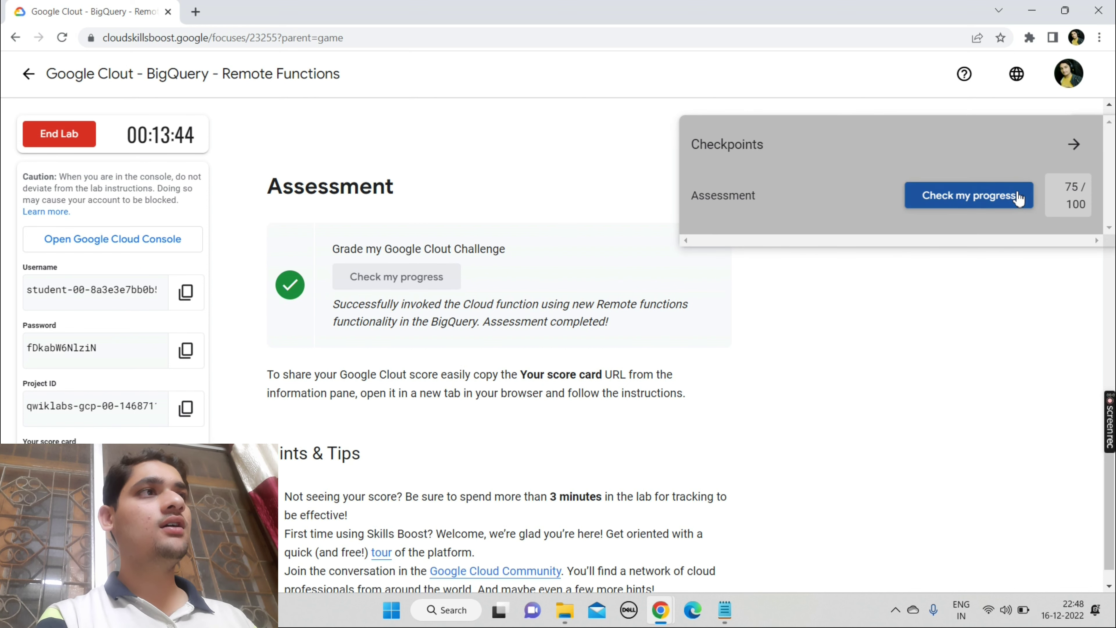
pyautogui.click(1073, 147)
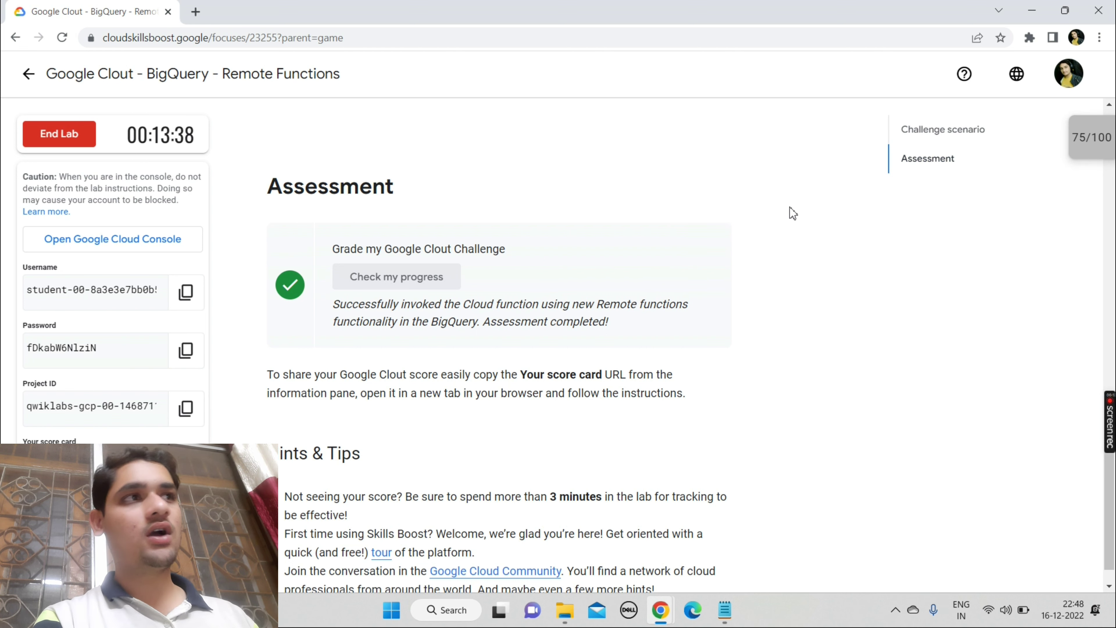
# Step: End the lab, confirm ending it, and submit a five-star rating with the comment "nice"
pyautogui.click(66, 135)
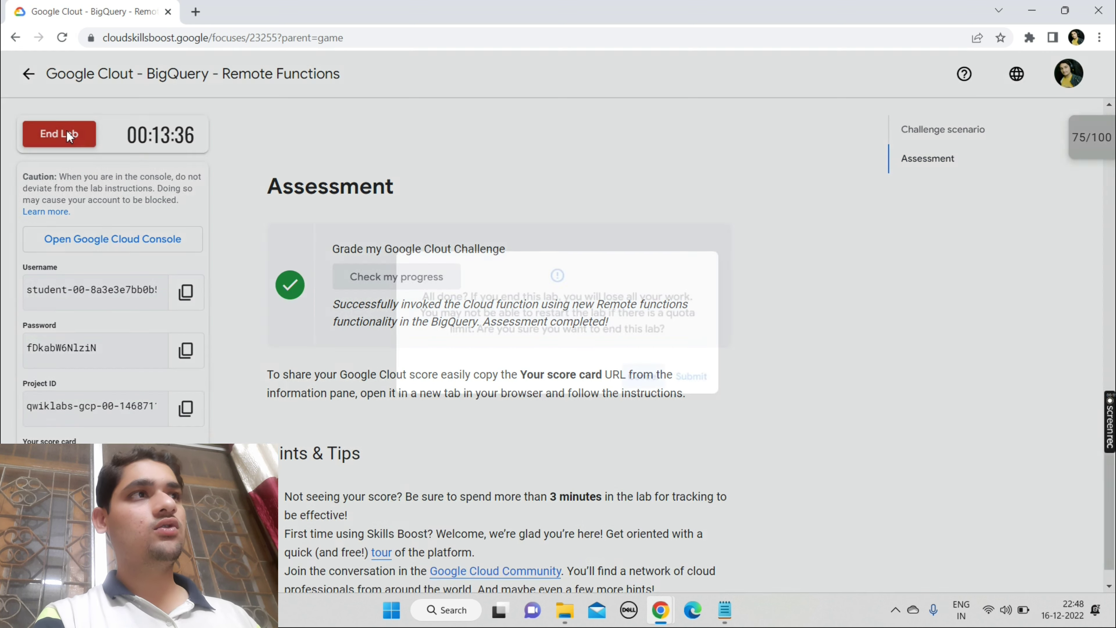
pyautogui.click(702, 381)
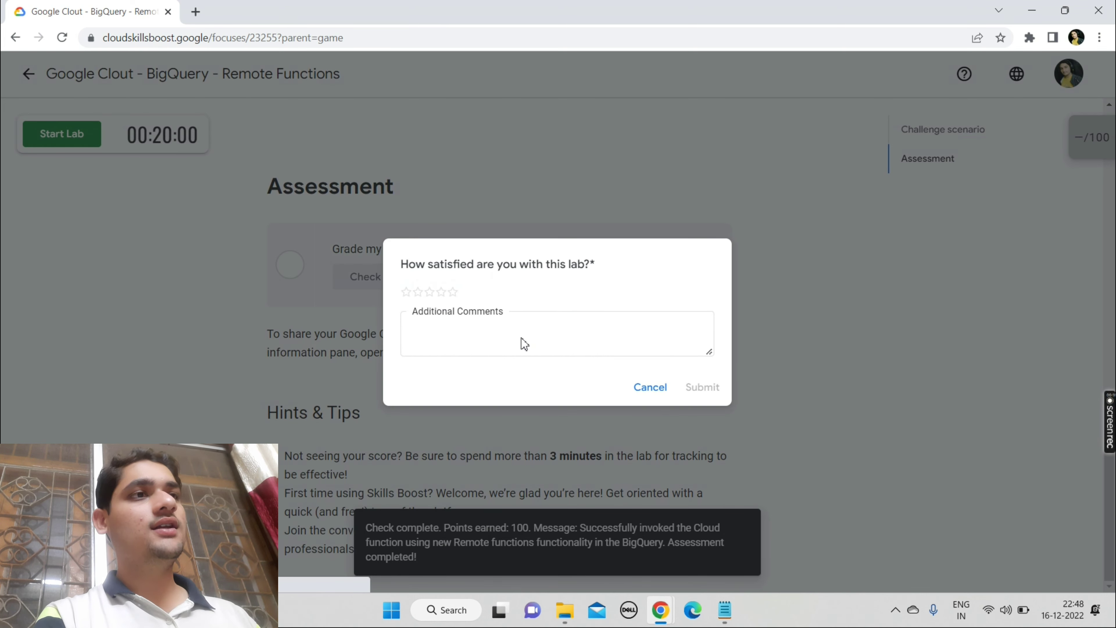
pyautogui.click(457, 290)
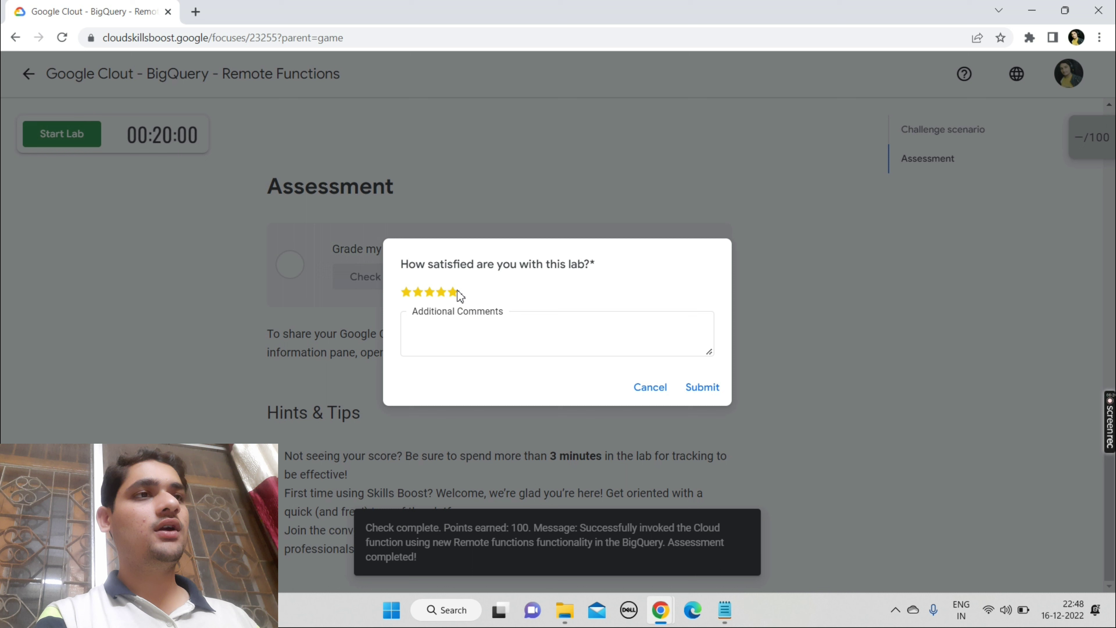
pyautogui.click(468, 329)
pyautogui.write('nice')
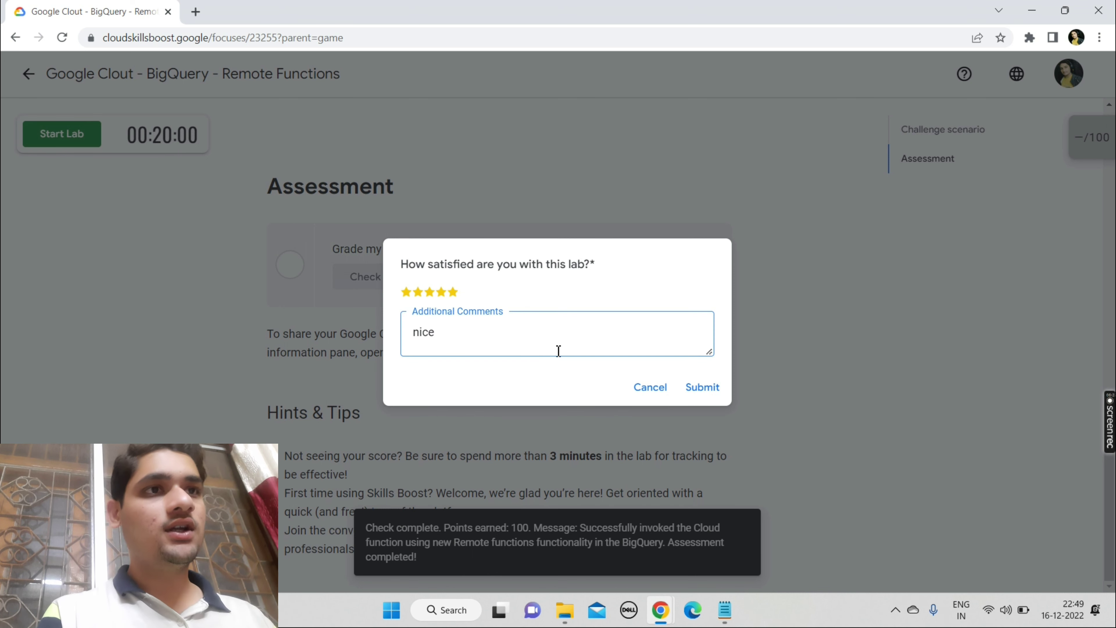
pyautogui.click(698, 385)
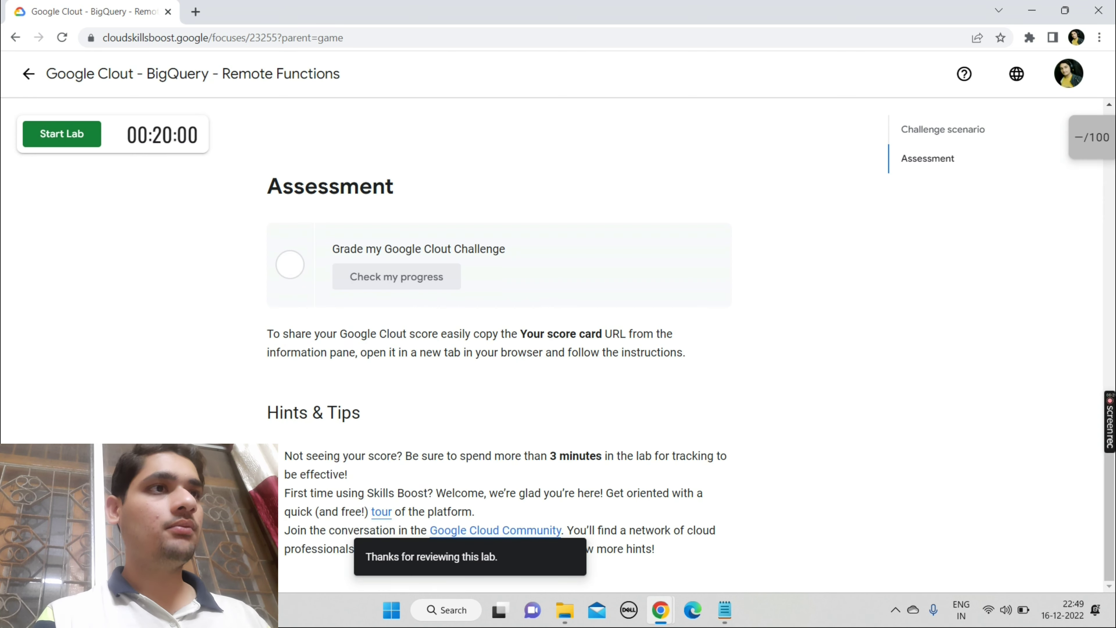
# Step: Leave the lab and its reviews page and go back to the Sports Data Challenge game page
pyautogui.click(28, 74)
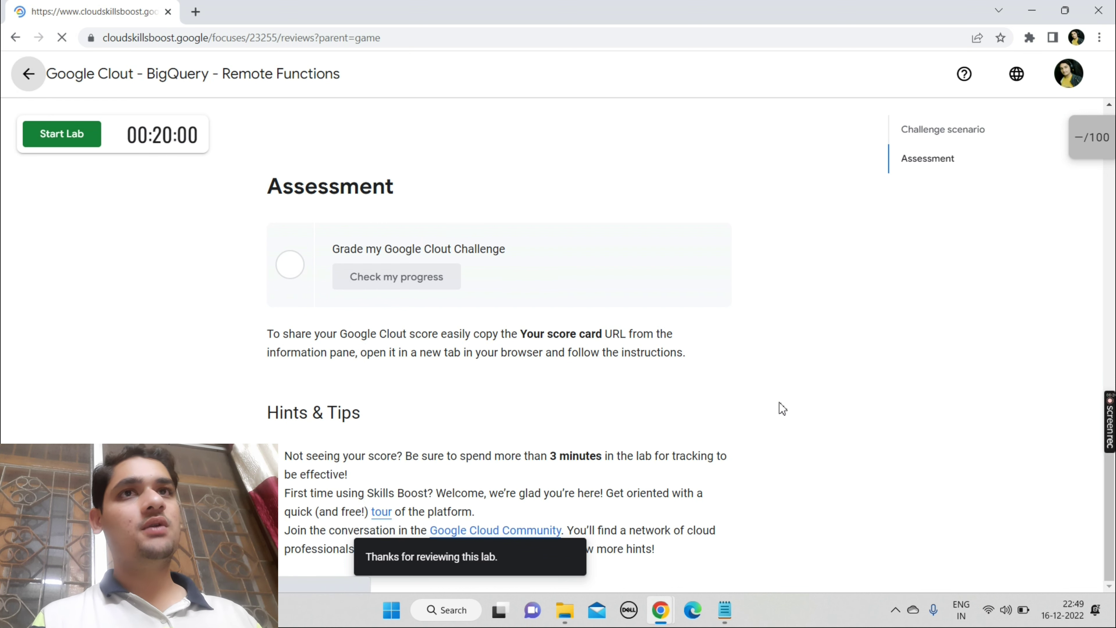
pyautogui.scroll(-15, 1012, 284)
pyautogui.scroll(15, 1076, 222)
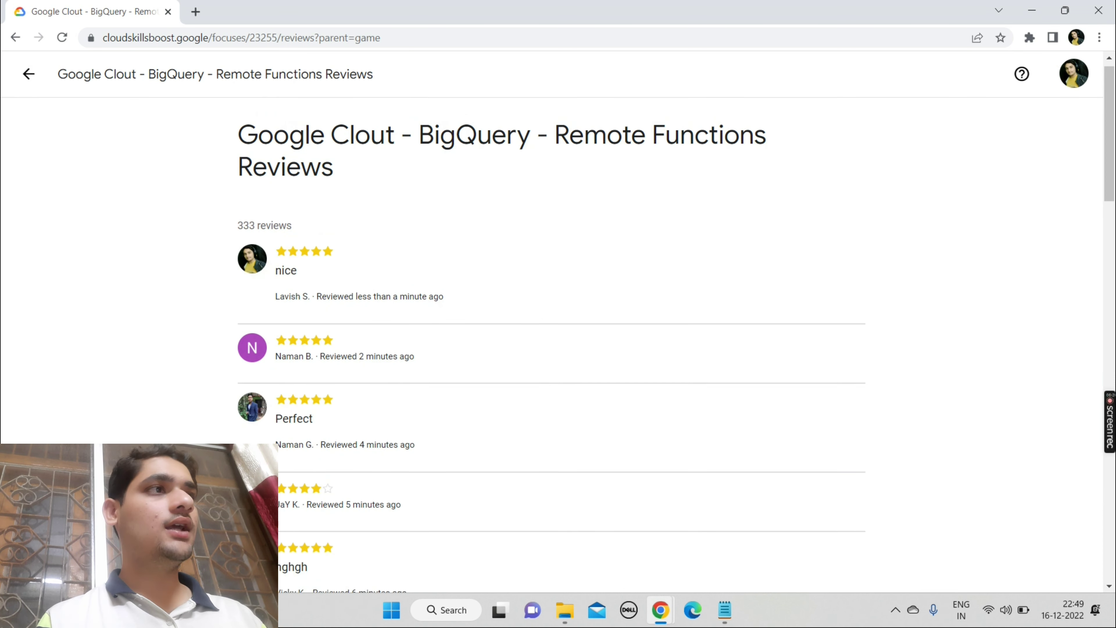
pyautogui.click(41, 79)
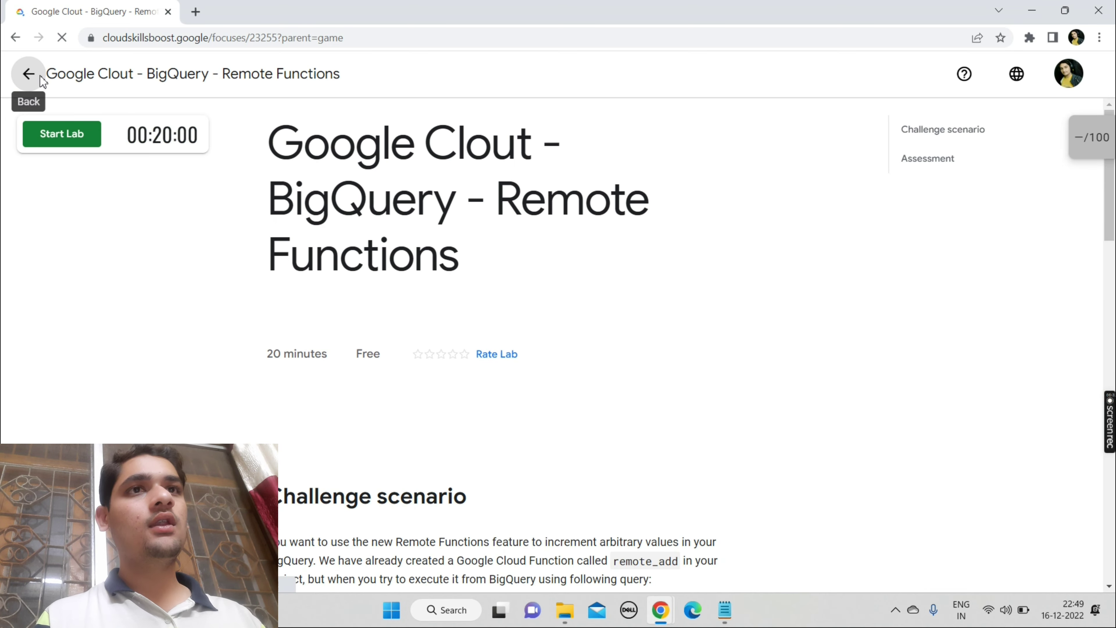
pyautogui.click(41, 79)
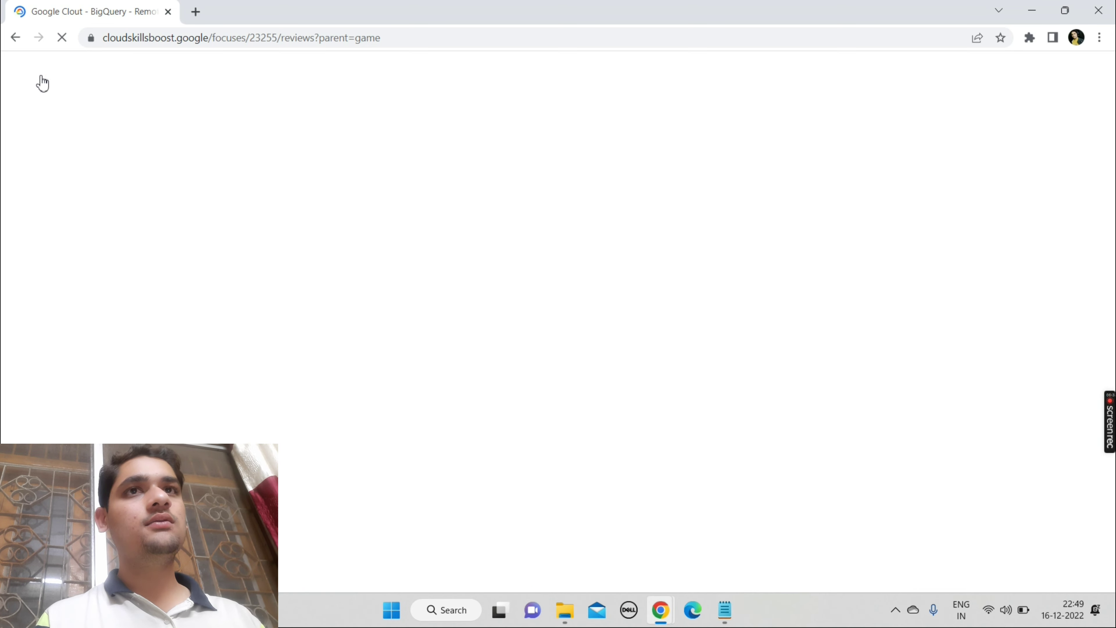
pyautogui.click(12, 43)
pyautogui.click(13, 40)
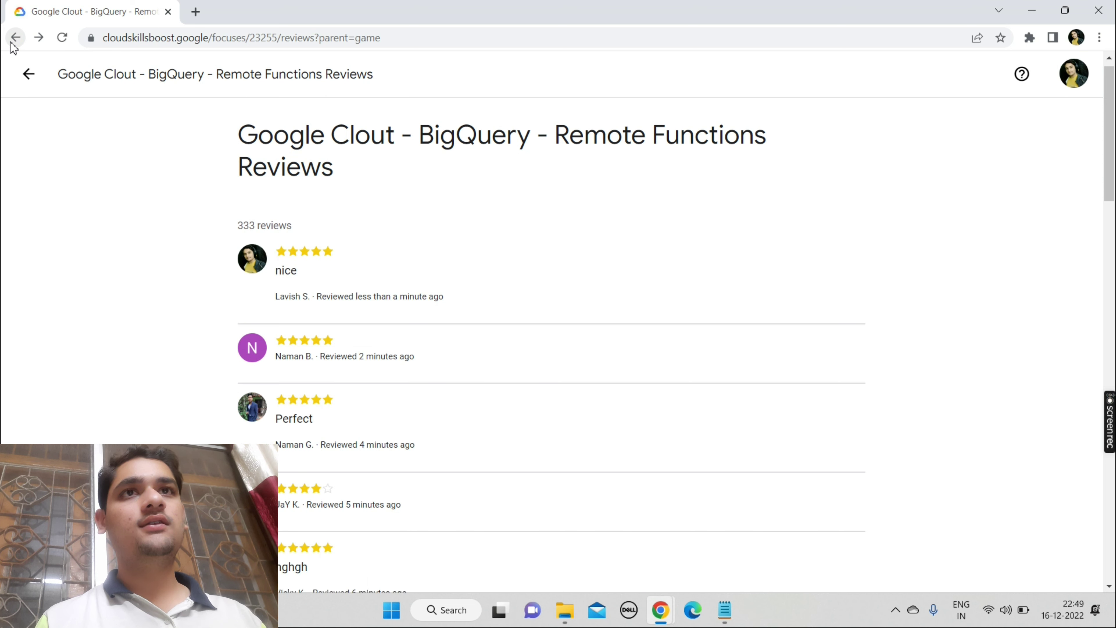
pyautogui.click(13, 40)
pyautogui.click(13, 40)
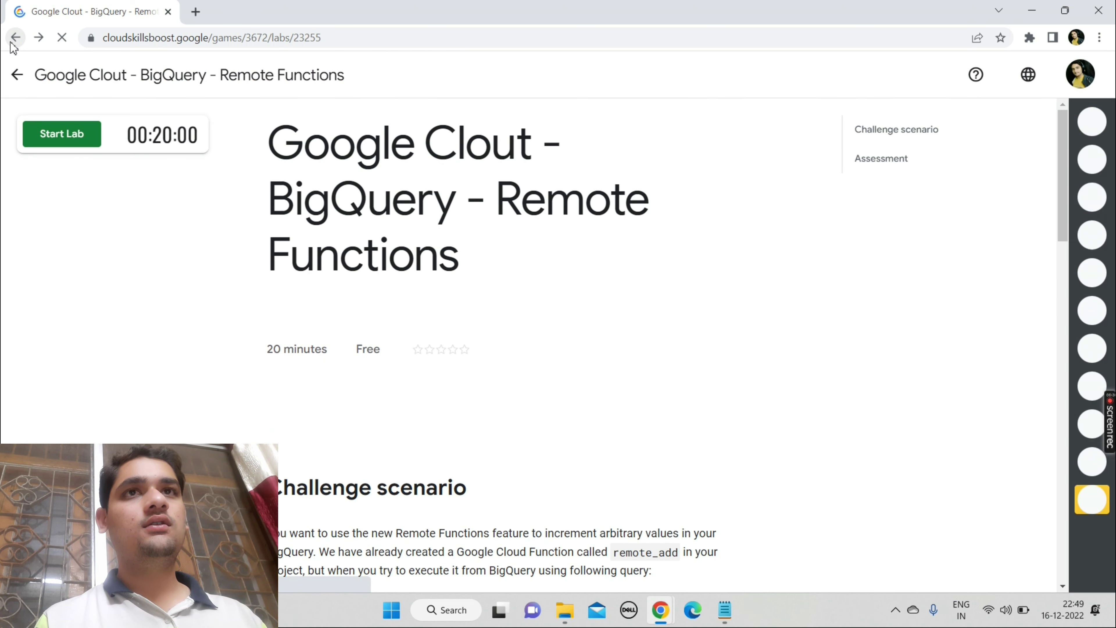
pyautogui.click(13, 40)
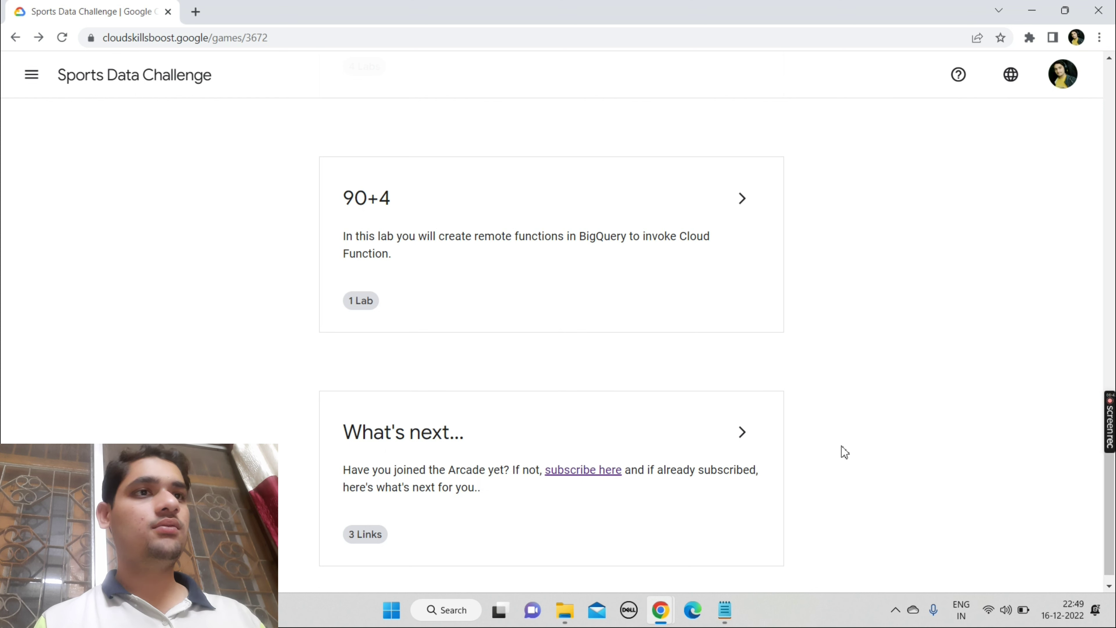
# Step: Reload the Sports Data Challenge page and expand the 90+4 section to check the lab's completion status
pyautogui.click(752, 200)
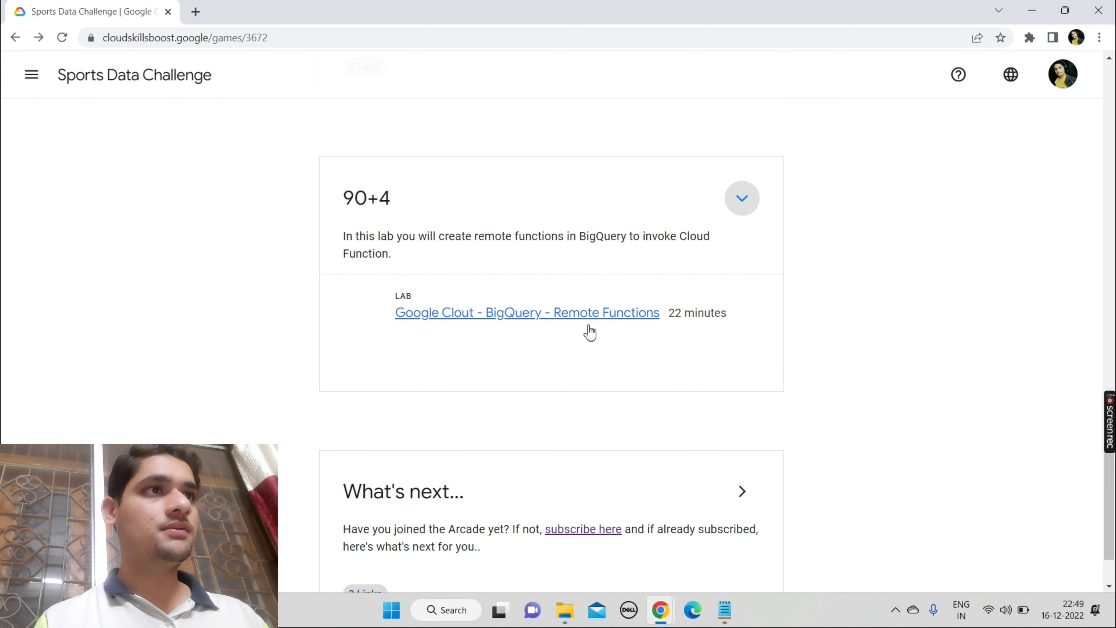
pyautogui.press('F5')
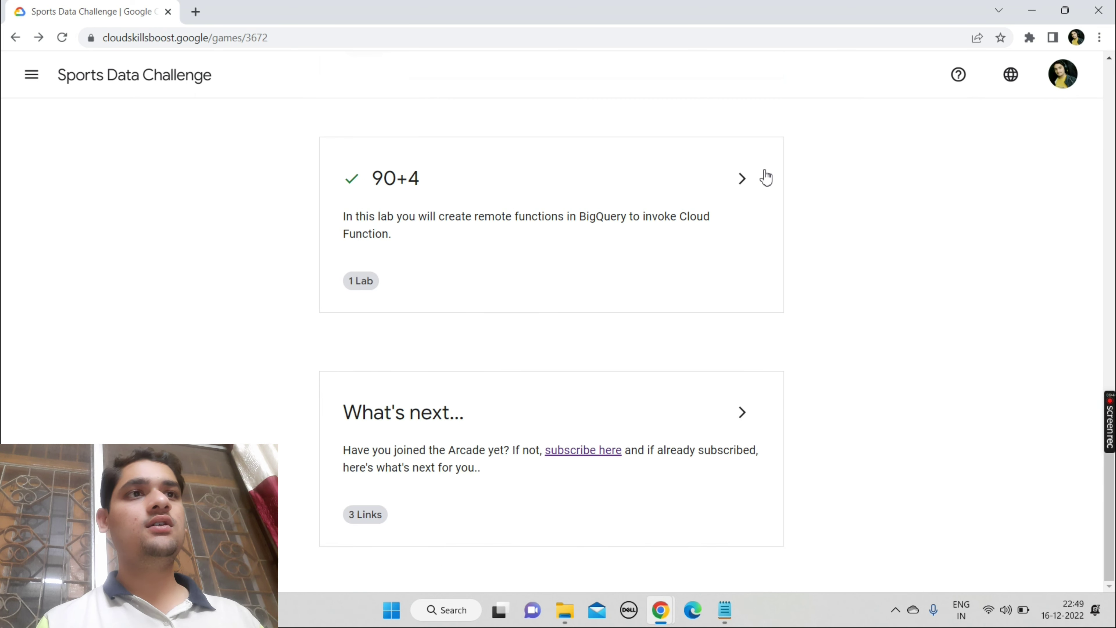
pyautogui.click(742, 179)
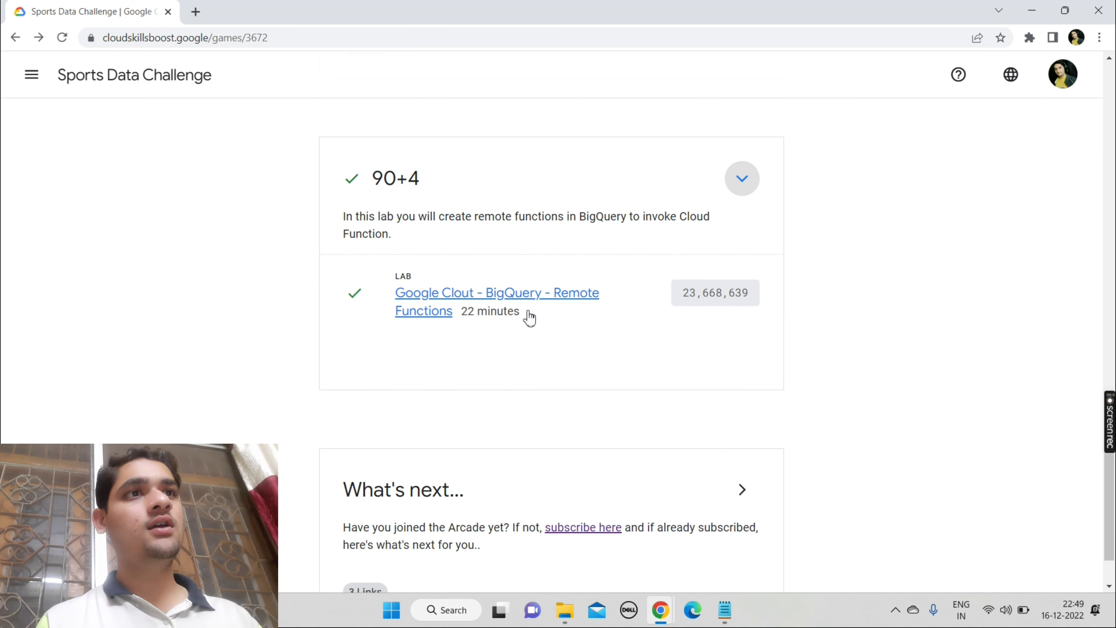